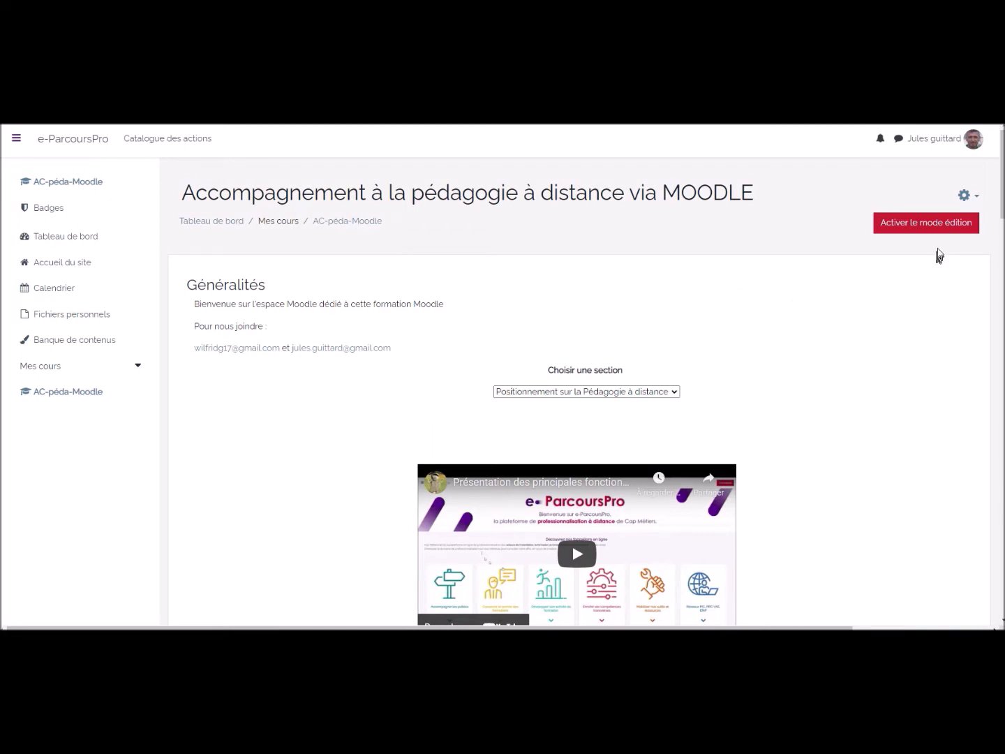
# - Turn on editing mode for the course and add a Flux RSS block
pyautogui.click(939, 231)
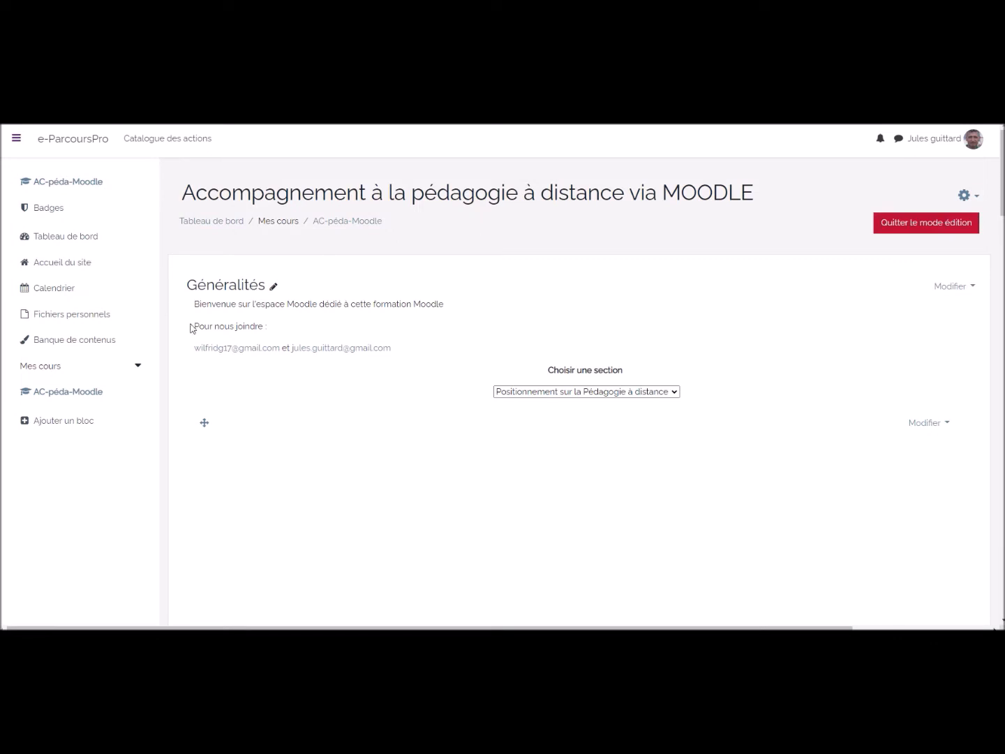
pyautogui.click(70, 422)
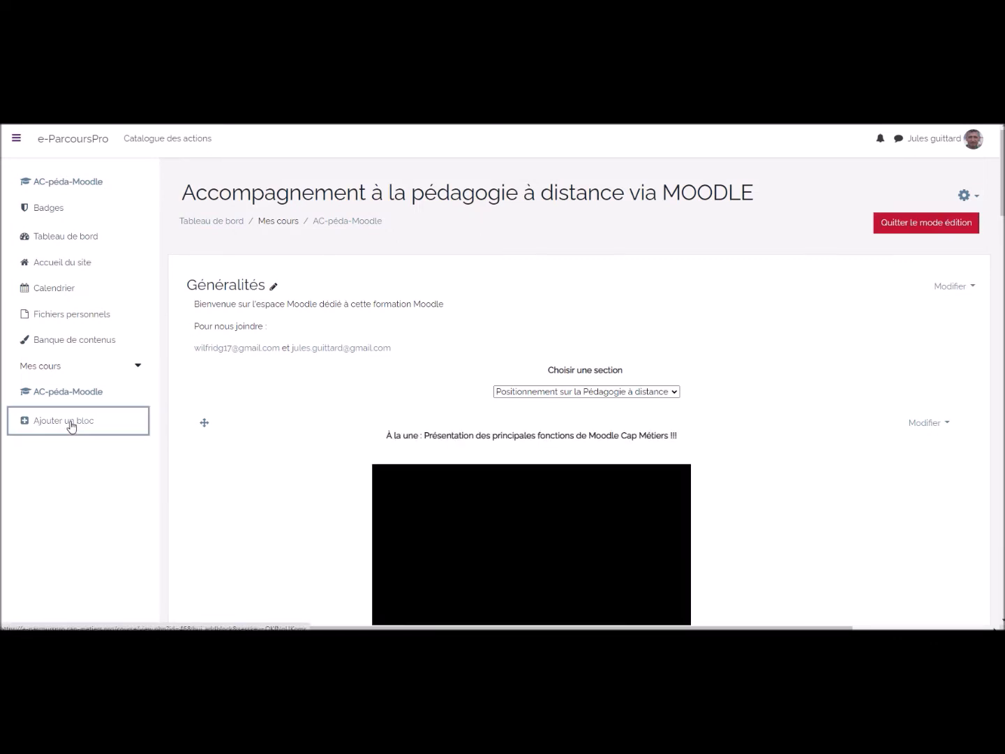
pyautogui.scroll(-5, 473, 327)
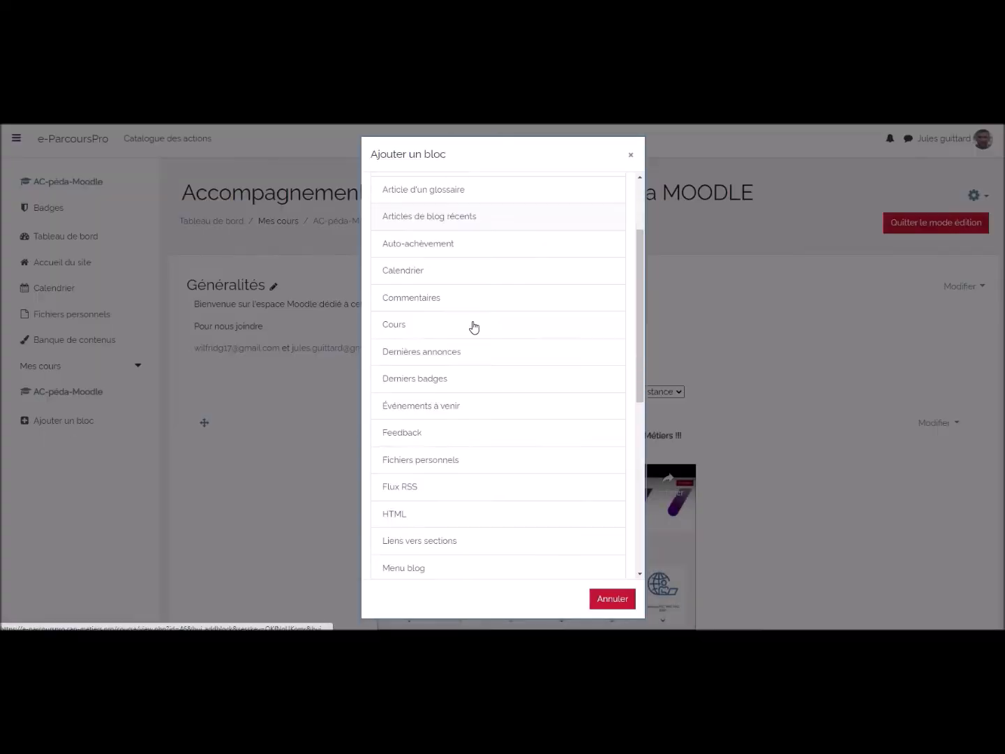
pyautogui.scroll(-3, 473, 327)
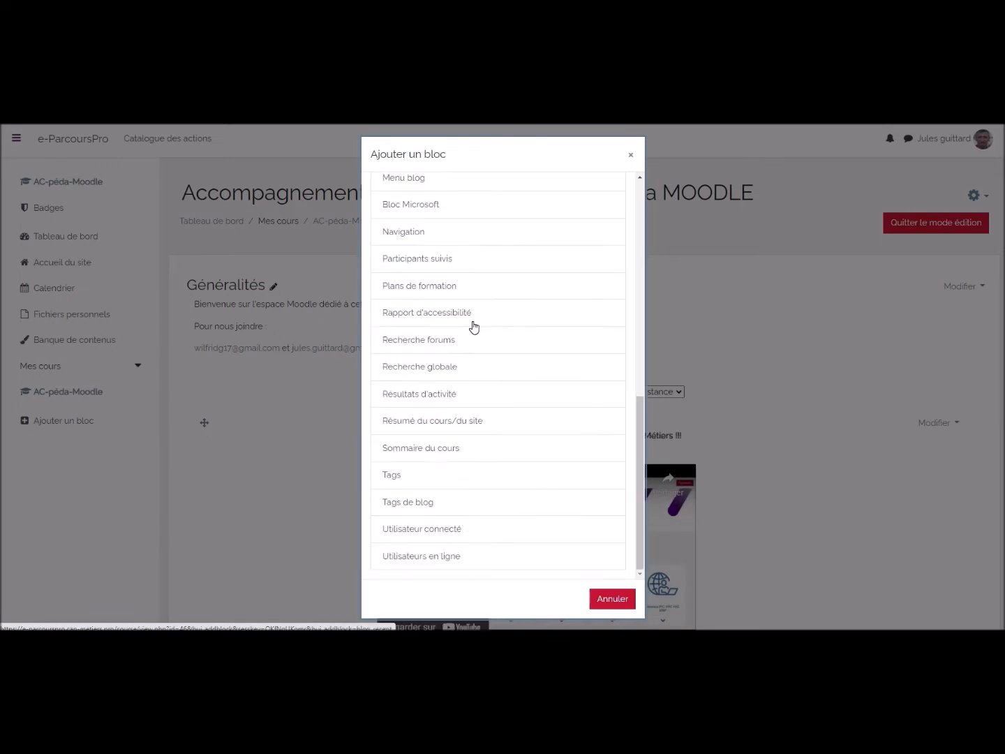
pyautogui.scroll(5, 473, 328)
pyautogui.scroll(3, 473, 327)
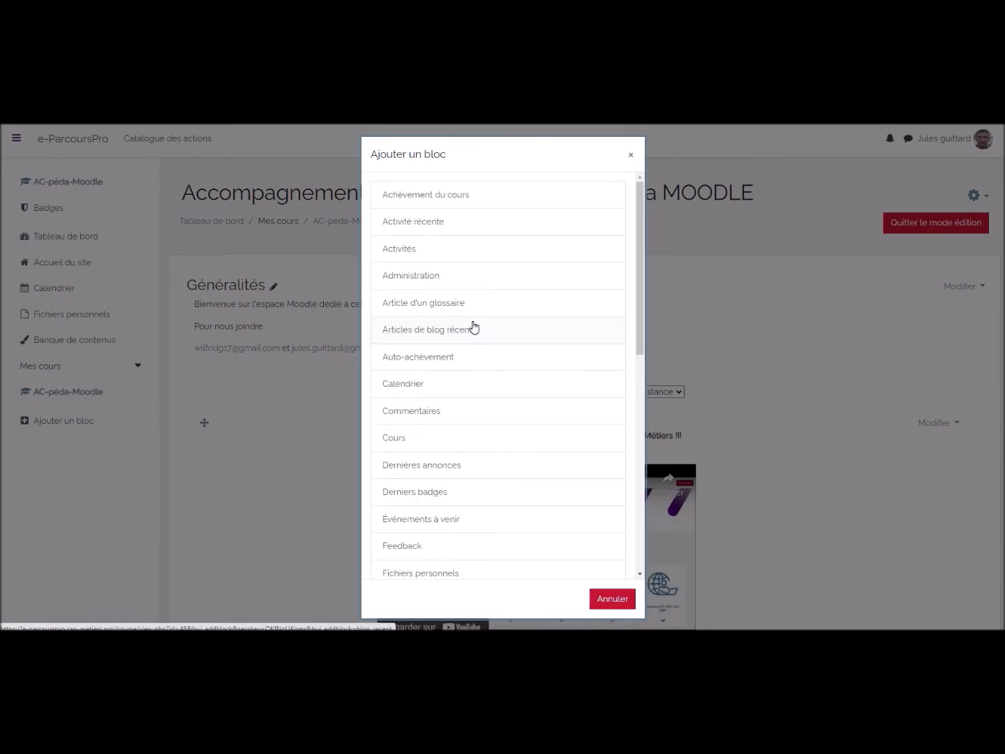
pyautogui.scroll(-2, 473, 326)
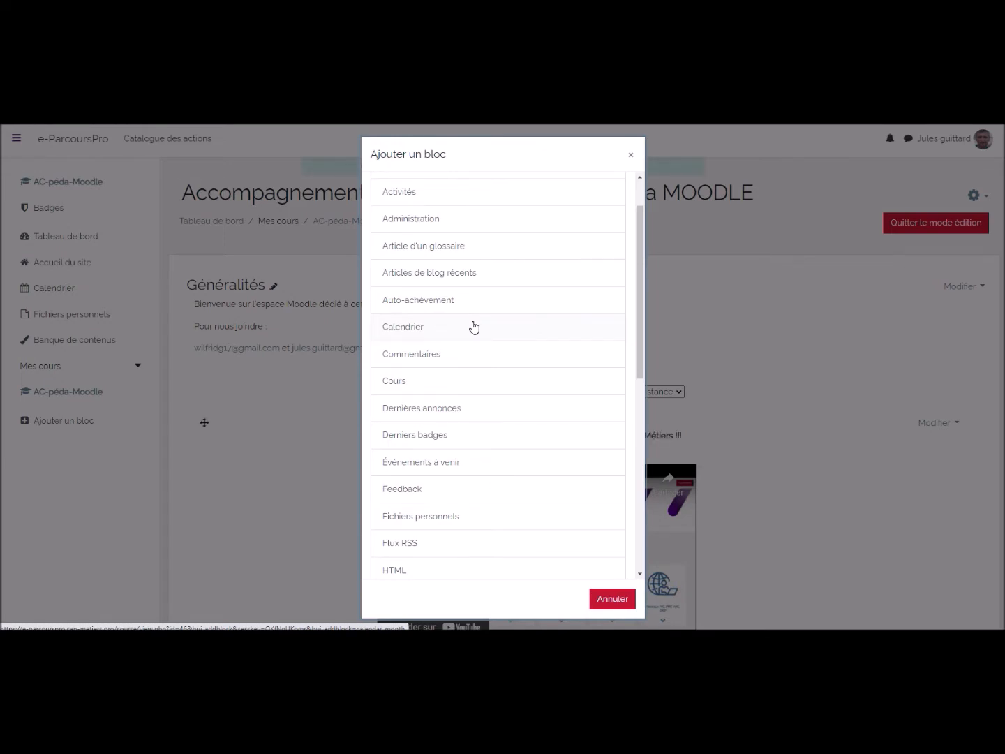
pyautogui.scroll(-3, 473, 326)
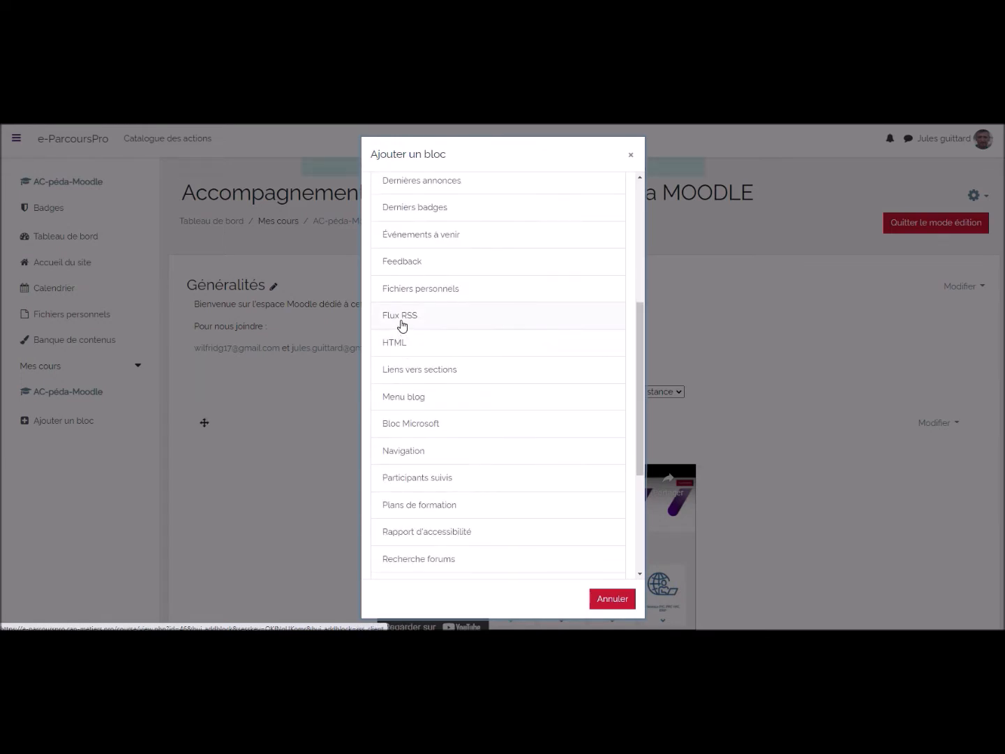
pyautogui.click(402, 323)
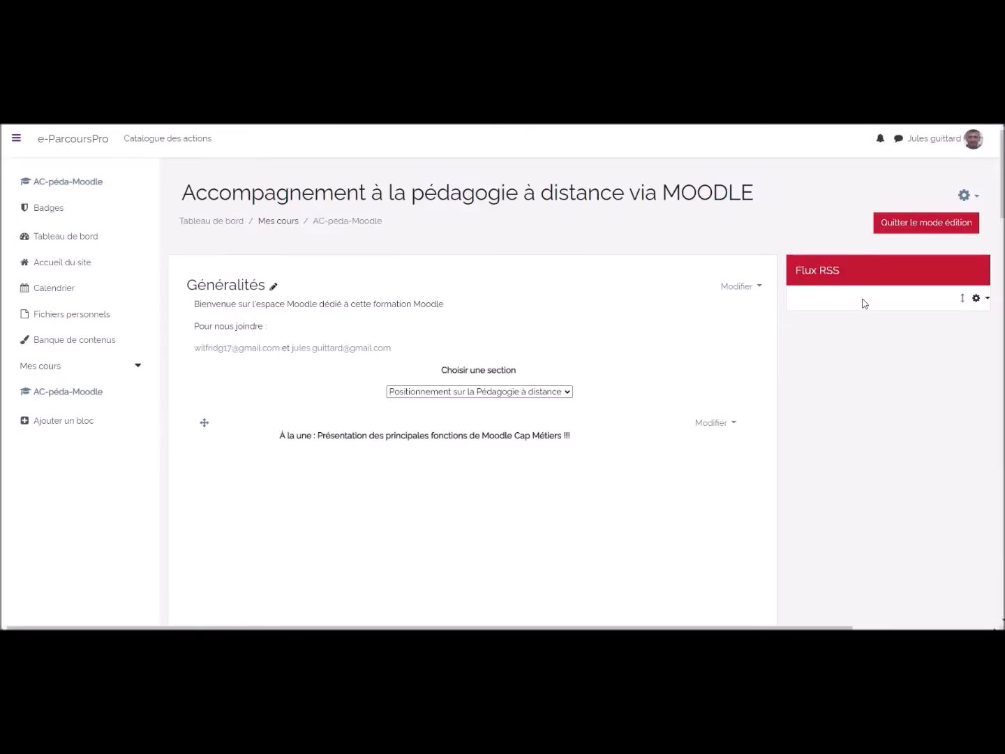
# - Open the Flux RSS block's configuration and select the Dispositif de professionnalisation feed
pyautogui.click(977, 298)
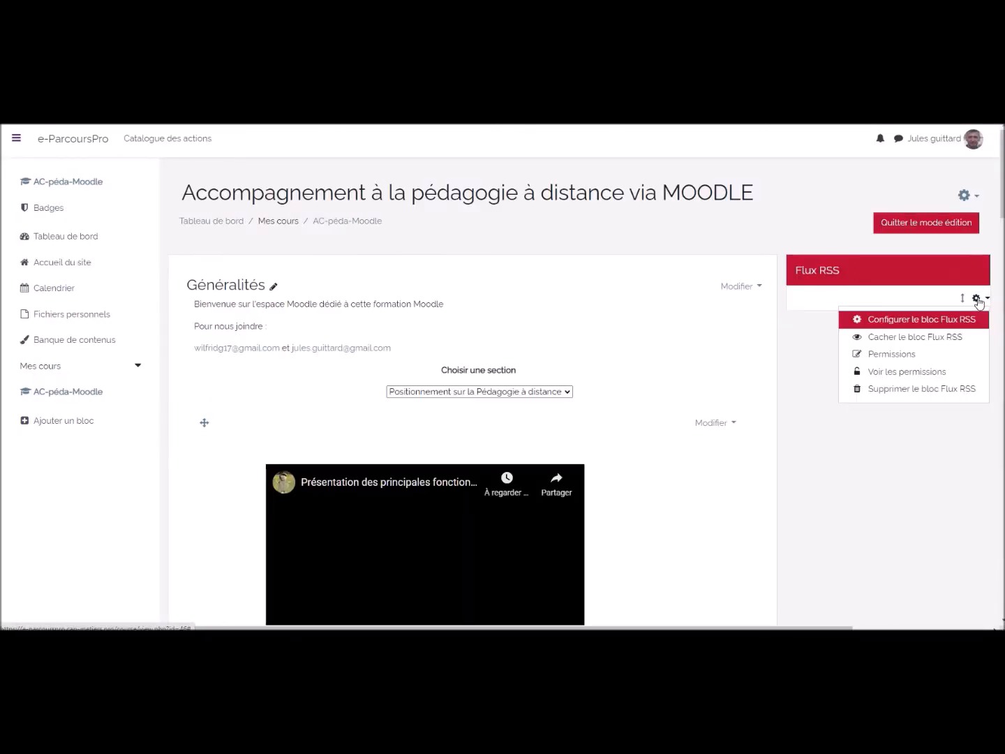
pyautogui.click(977, 299)
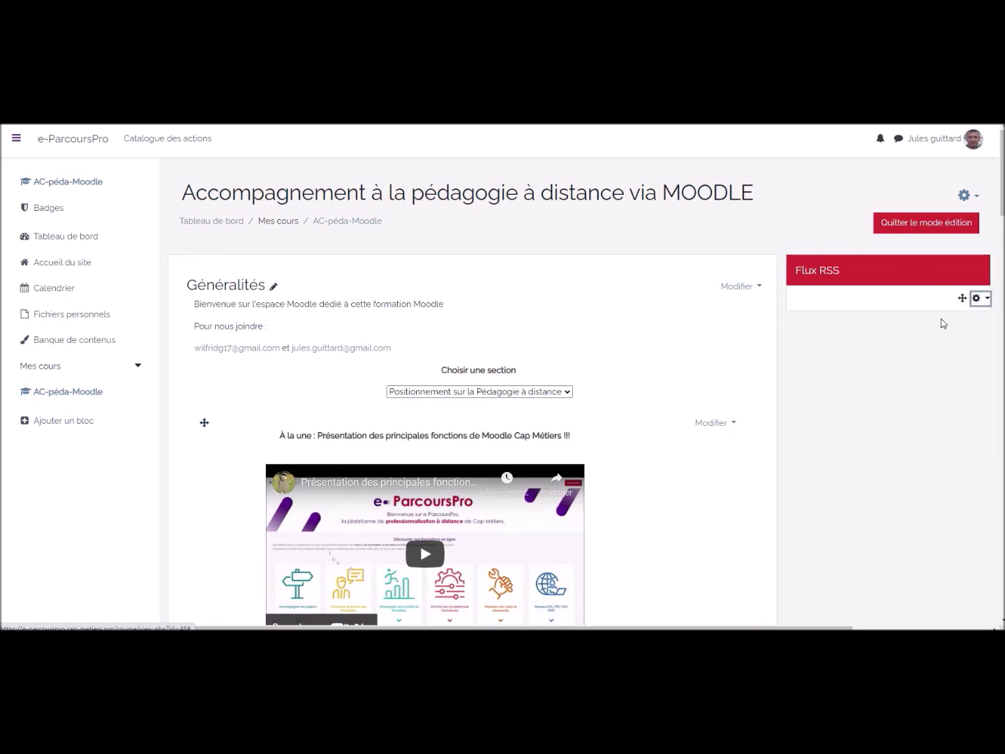
pyautogui.scroll(-1, 583, 376)
pyautogui.scroll(-1, 583, 376)
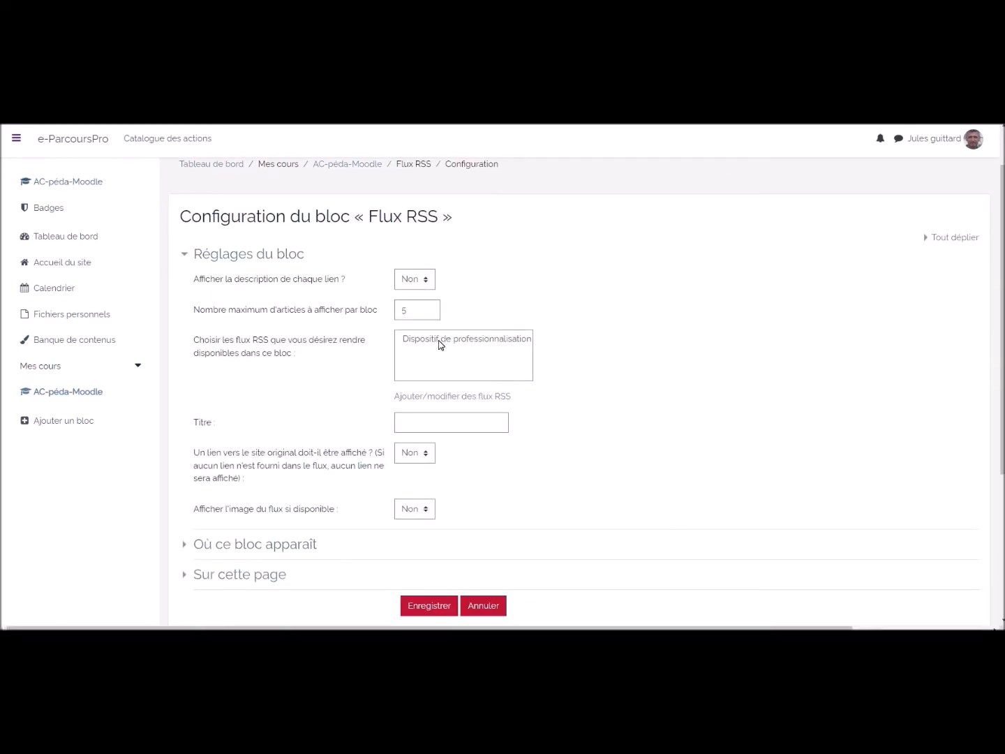
pyautogui.click(502, 342)
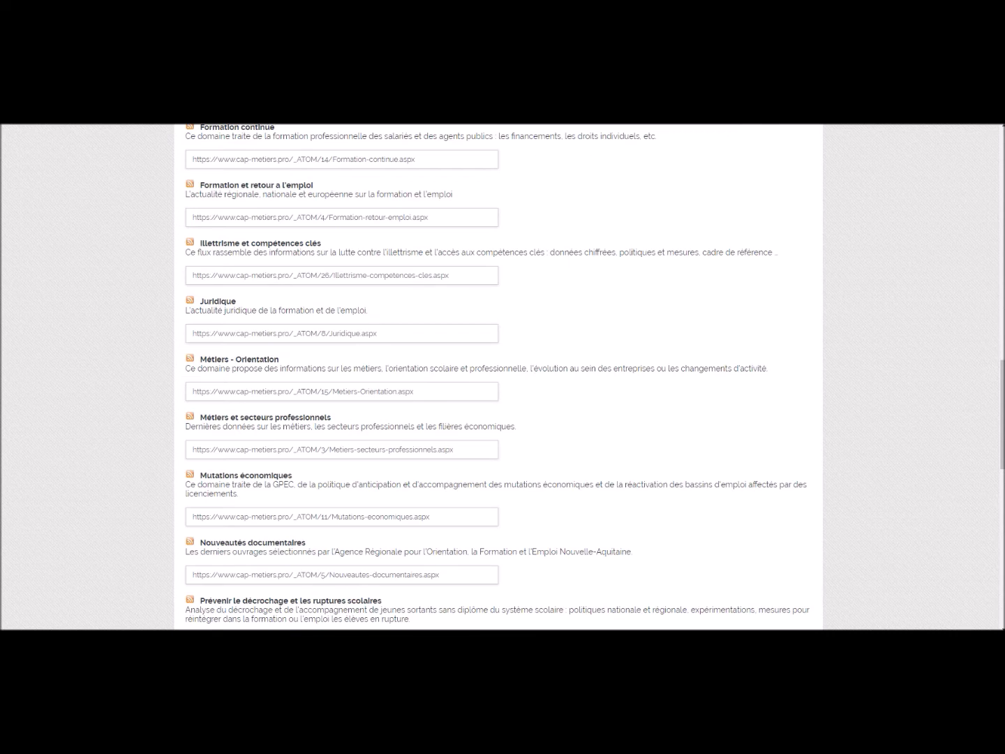
# - Switch to the Cap Métiers RSS feed page and copy the Dispositif de professionnalisation feed URL
pyautogui.scroll(2, 267, 195)
pyautogui.scroll(-3, 268, 194)
pyautogui.scroll(-4, 267, 194)
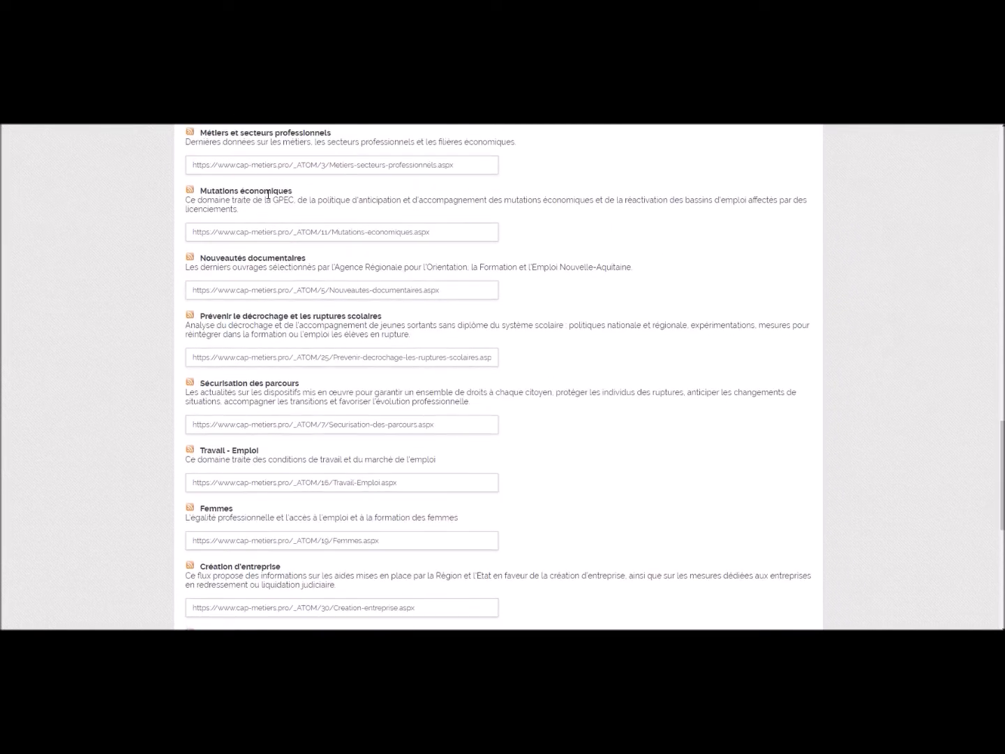
pyautogui.scroll(-3, 267, 195)
pyautogui.click(427, 498)
pyautogui.scroll(-1, 427, 450)
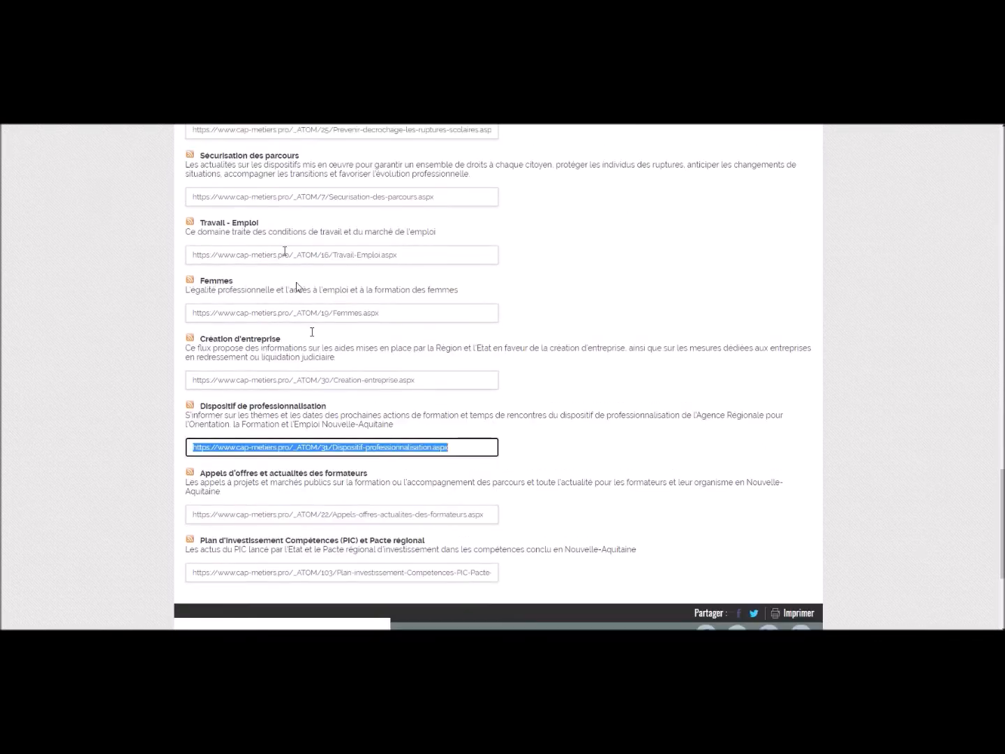
pyautogui.rightClick(428, 452)
pyautogui.click(468, 494)
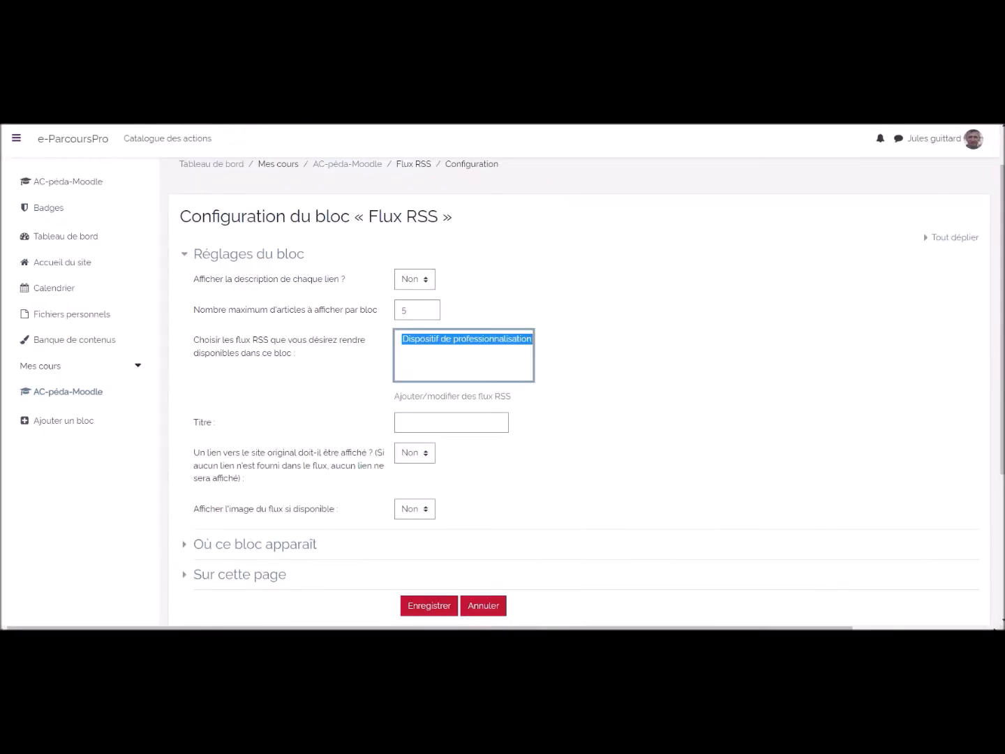
pyautogui.click(464, 396)
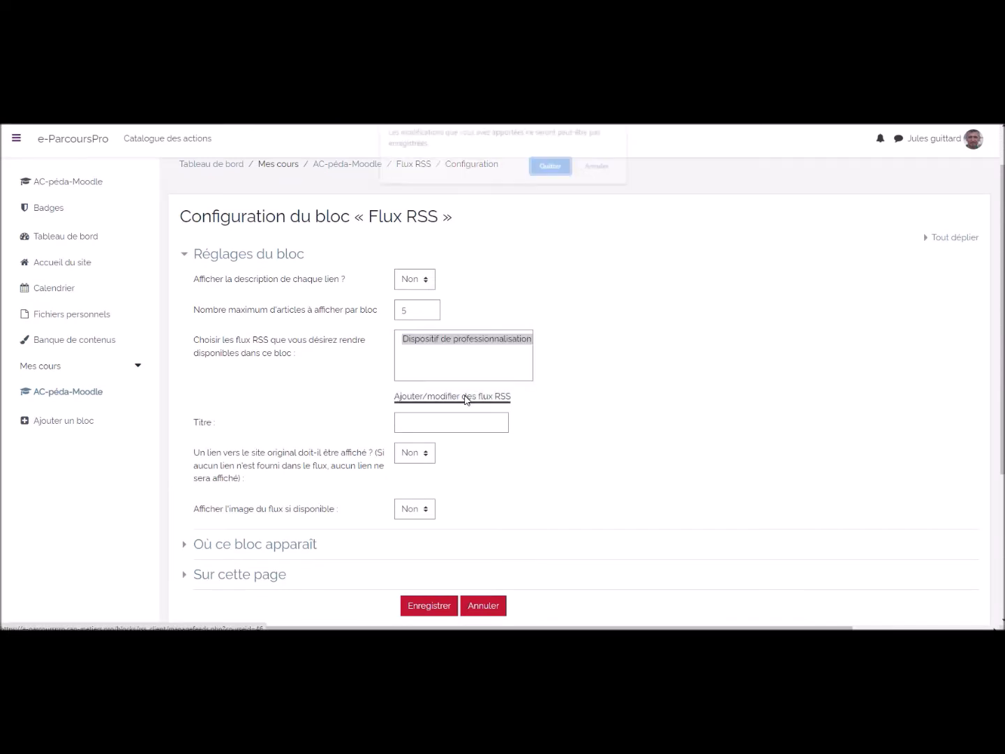
pyautogui.click(558, 171)
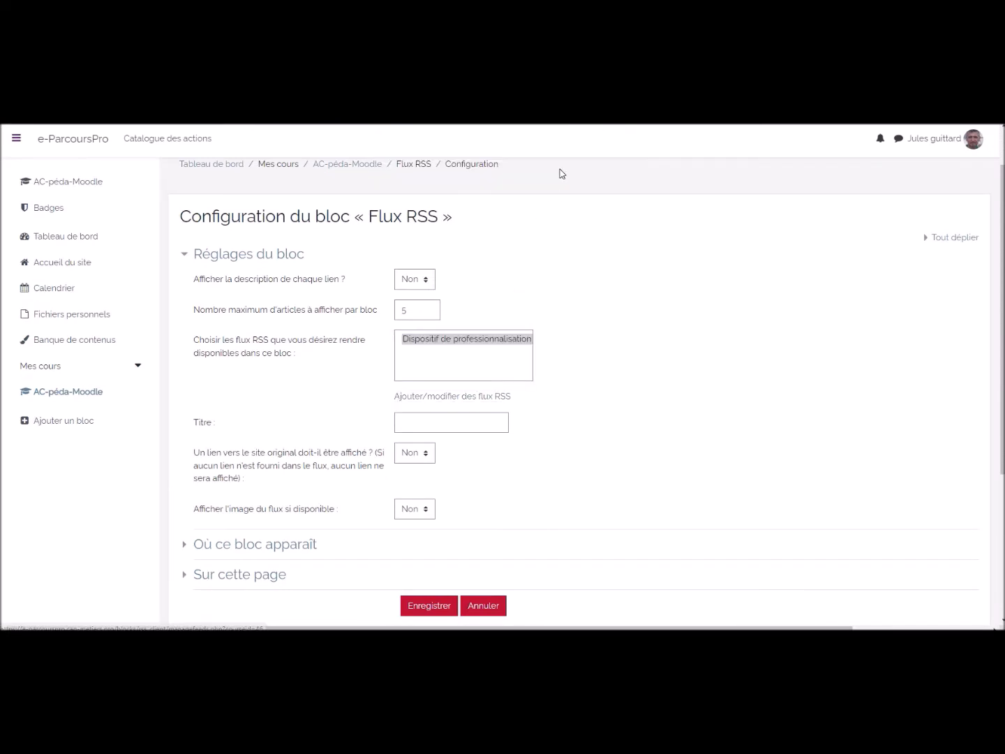
pyautogui.click(251, 306)
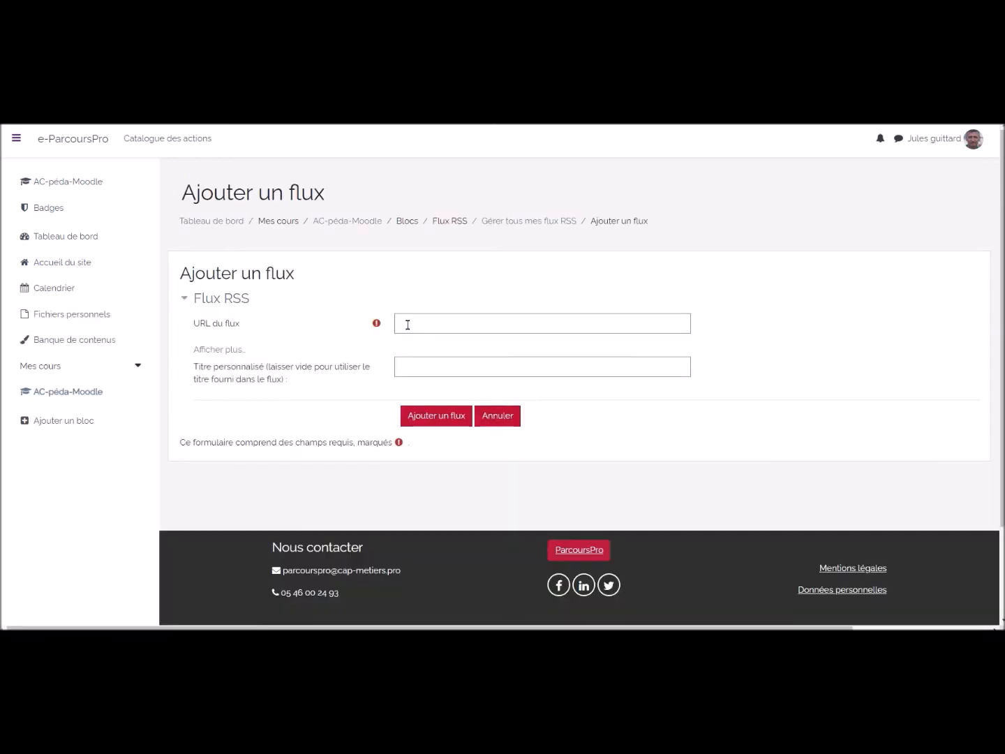
pyautogui.click(407, 323)
pyautogui.hotkey('ctrl', 'v')
pyautogui.click(449, 421)
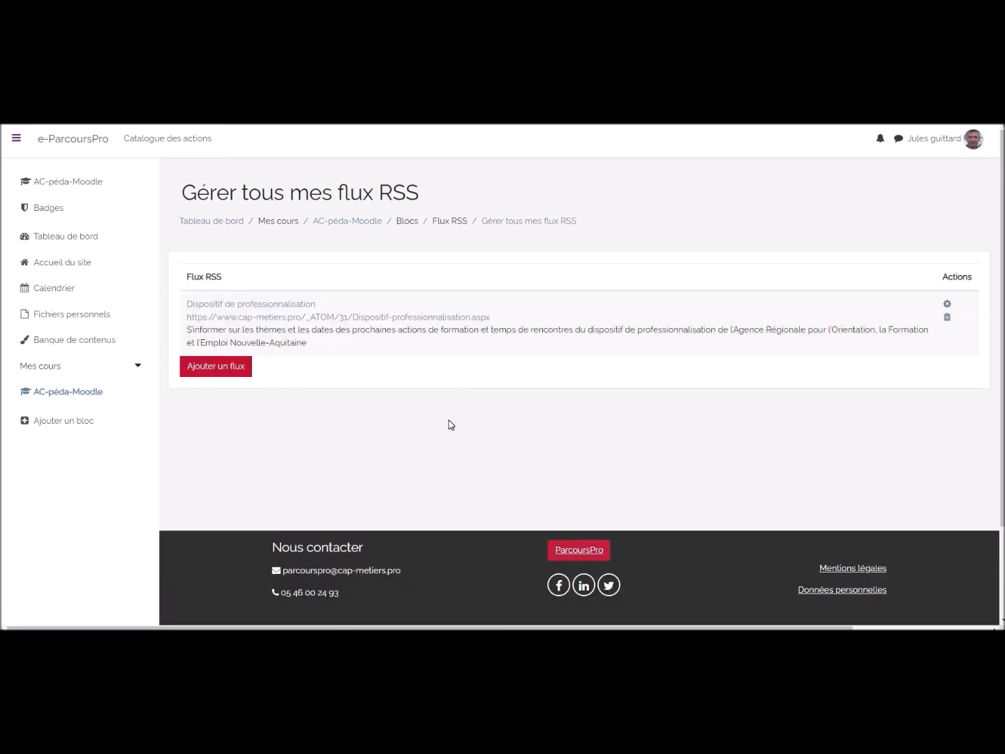
# - Return to the AC-péda-Moodle course, reopen the Flux RSS block's configuration and select the second Dispositif de professionnalisation feed
pyautogui.click(348, 222)
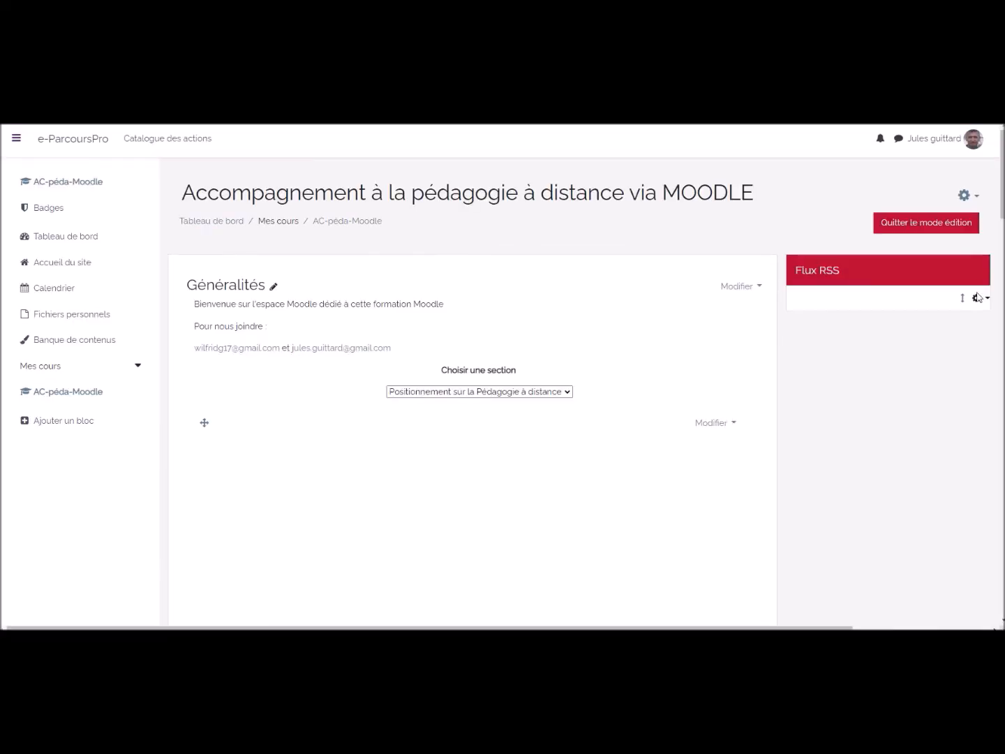
pyautogui.click(976, 300)
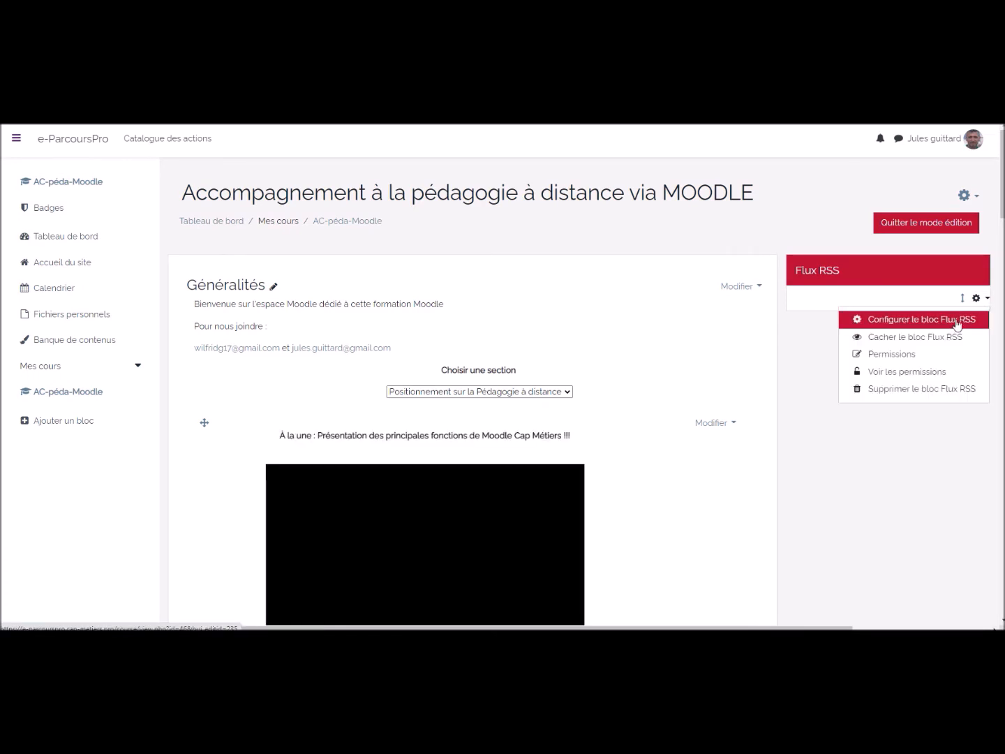
pyautogui.press('Escape')
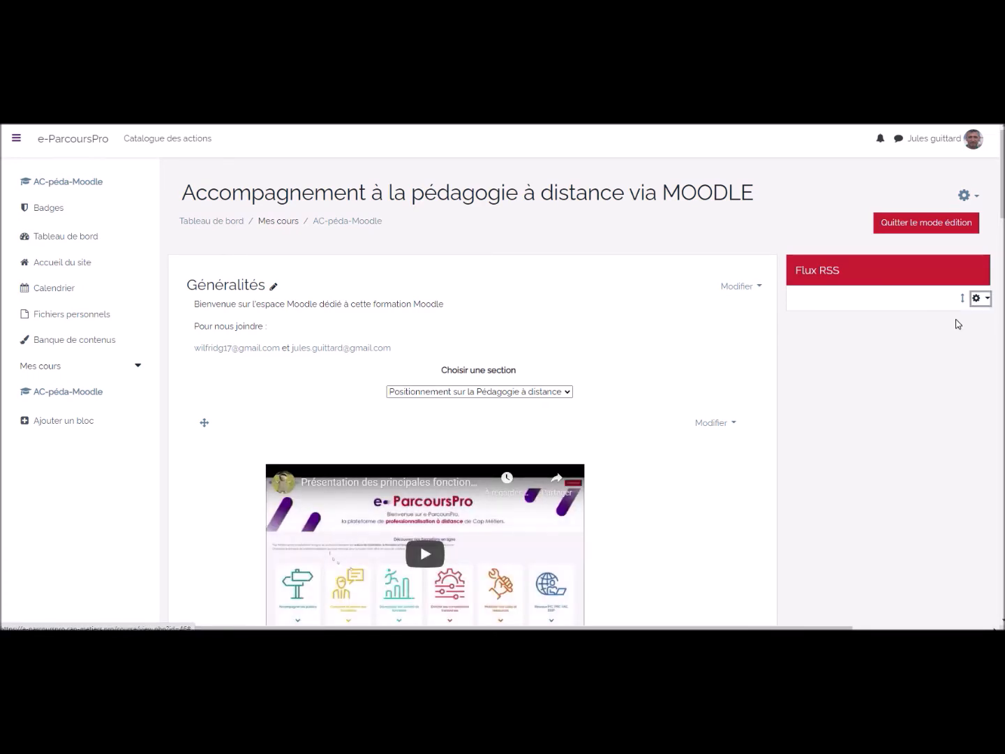
pyautogui.click(486, 407)
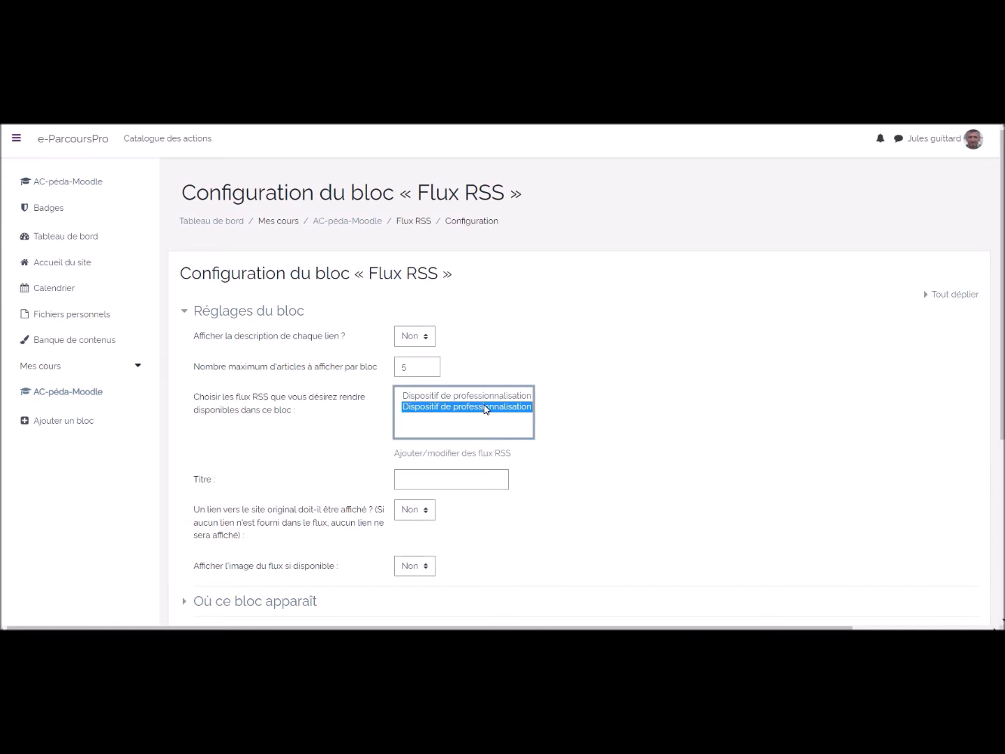
# - Set the block's default region to Droite and keep its default weight at 0
pyautogui.scroll(-3, 531, 409)
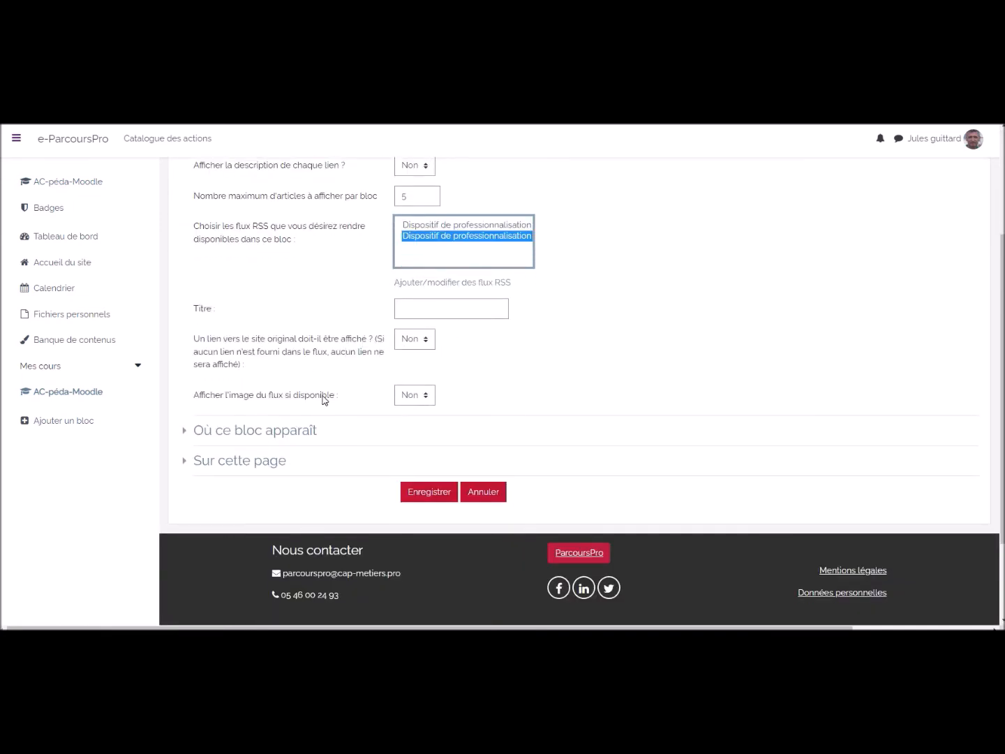
pyautogui.click(287, 433)
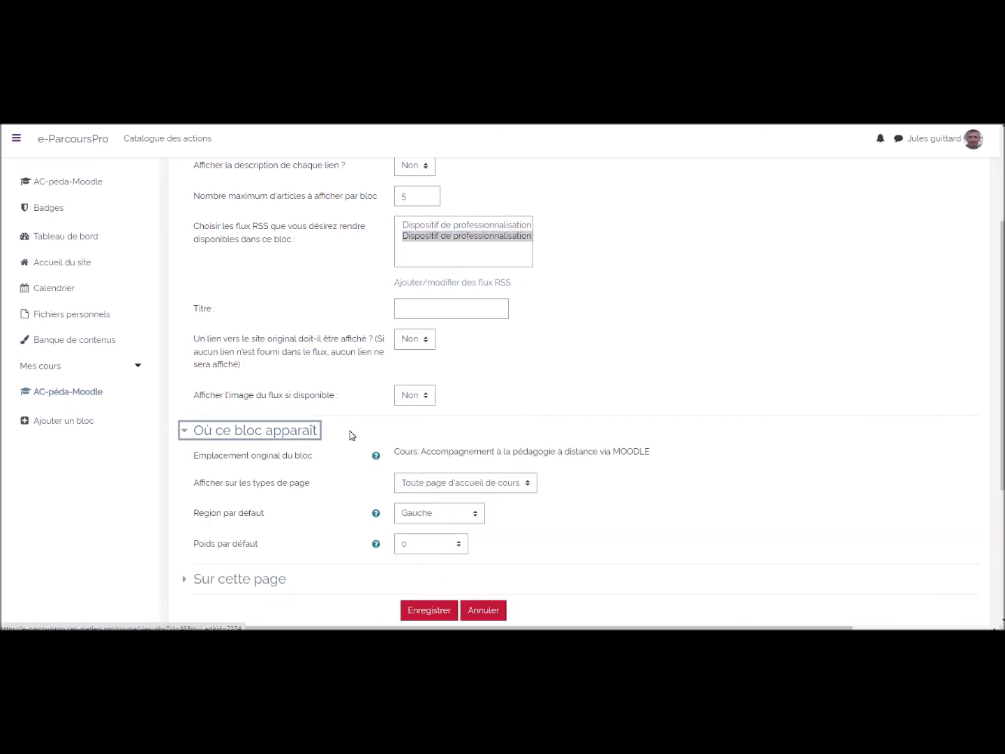
pyautogui.scroll(-1, 476, 469)
pyautogui.click(481, 460)
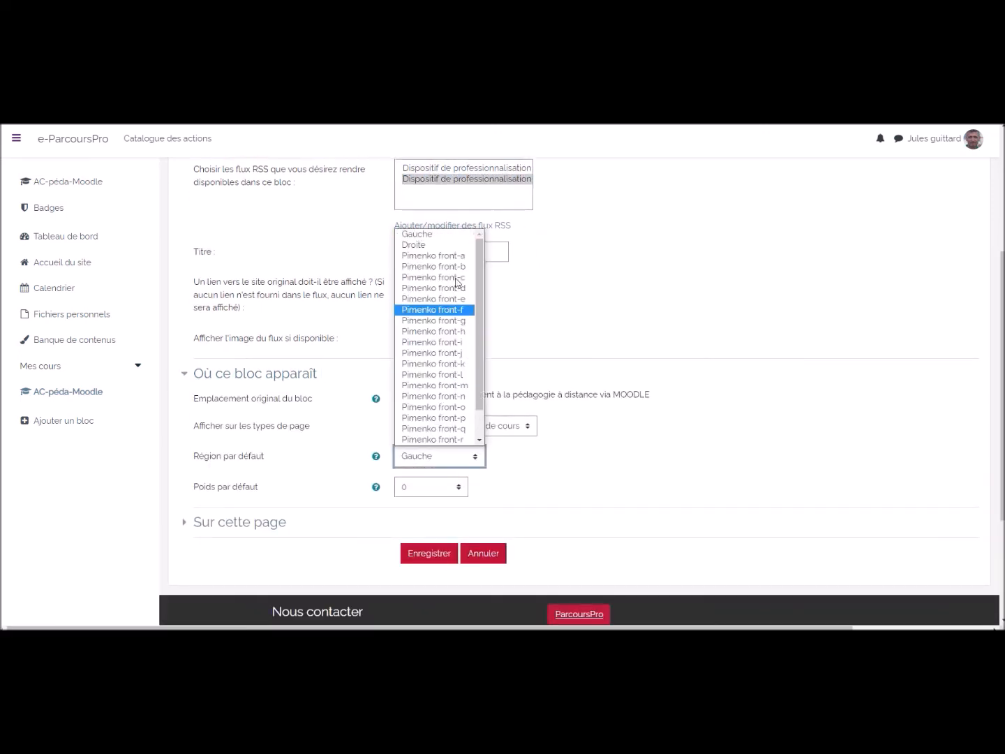
pyautogui.click(449, 246)
pyautogui.scroll(-1, 487, 432)
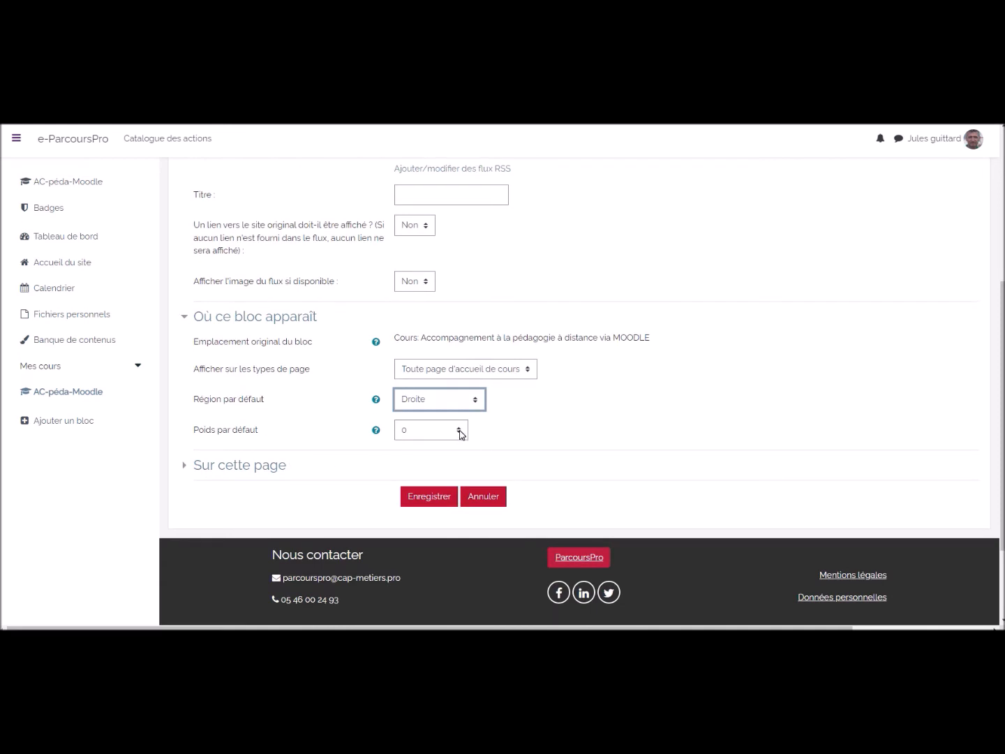
pyautogui.click(460, 435)
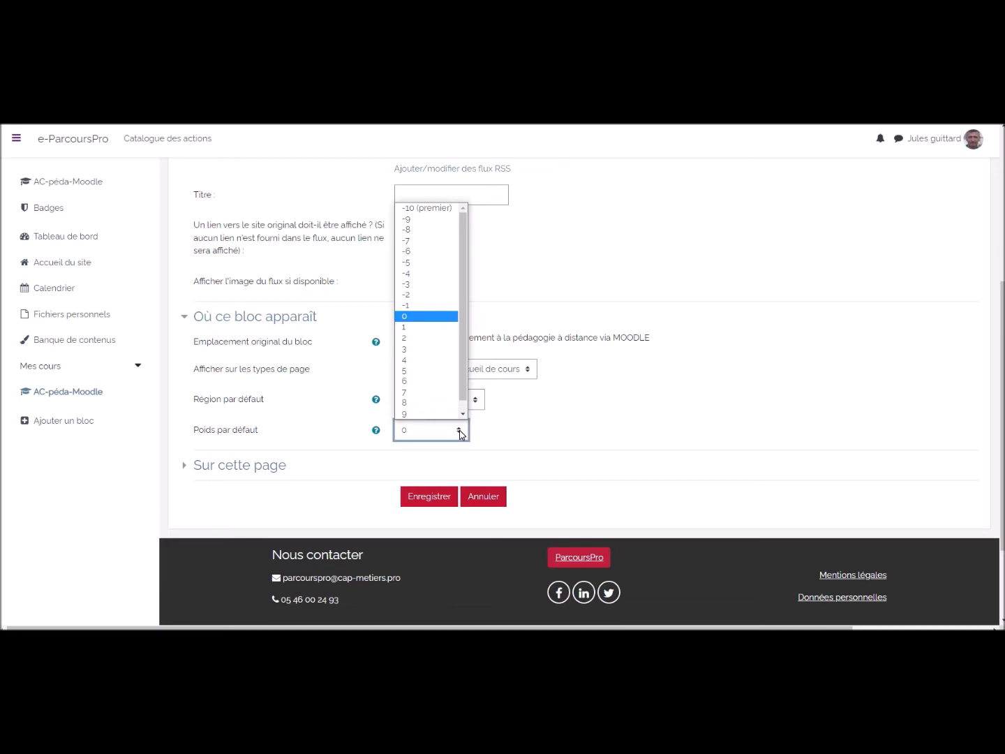
pyautogui.click(460, 434)
pyautogui.scroll(-2, 462, 437)
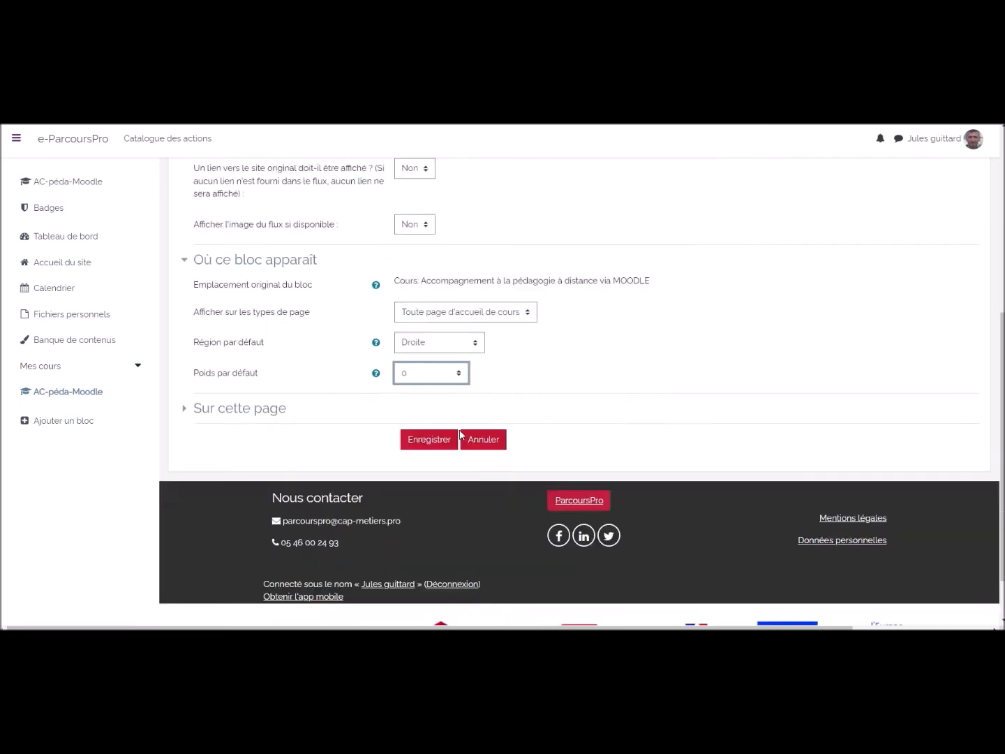
# - Set the block's region on this page to Droite and save the block configuration
pyautogui.click(245, 358)
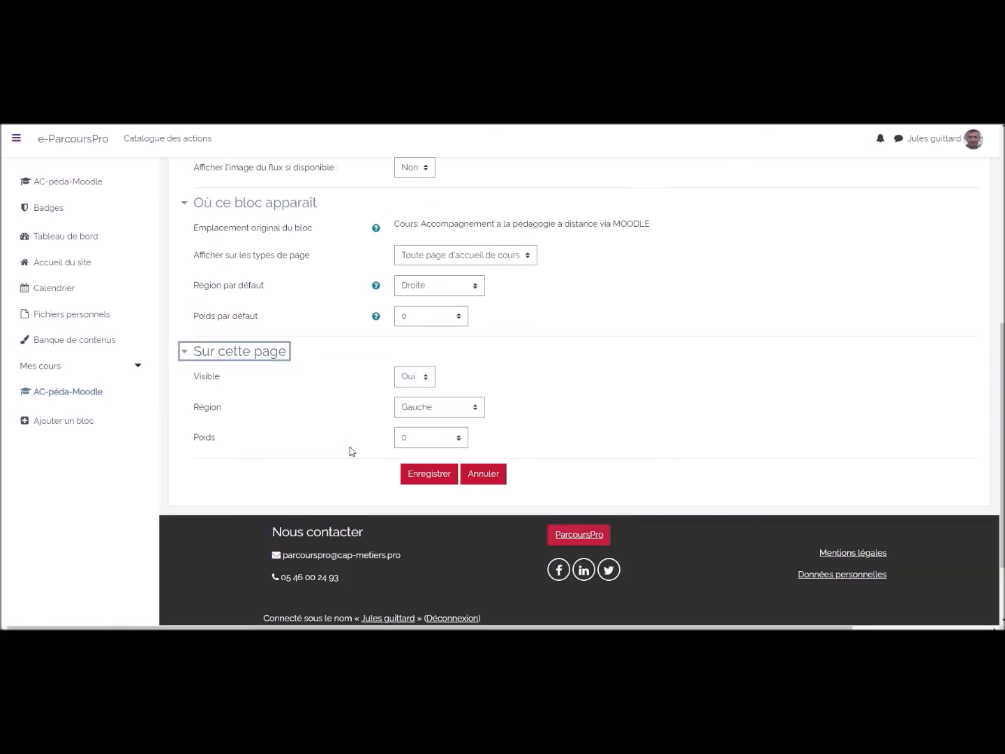
pyautogui.click(478, 416)
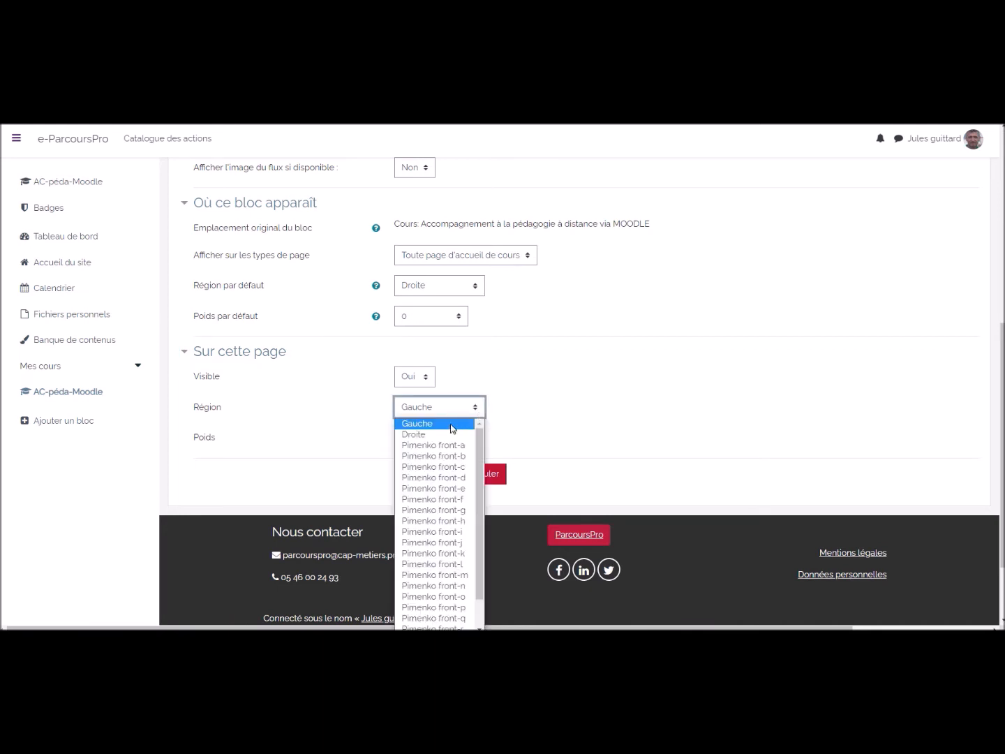
pyautogui.click(446, 433)
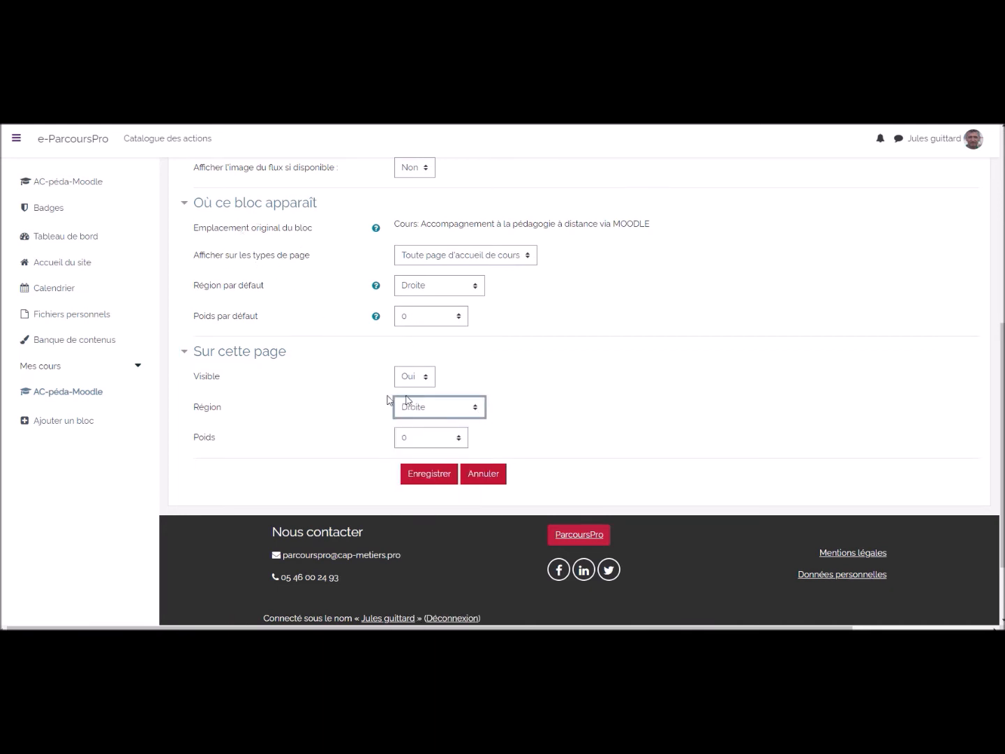
pyautogui.click(429, 479)
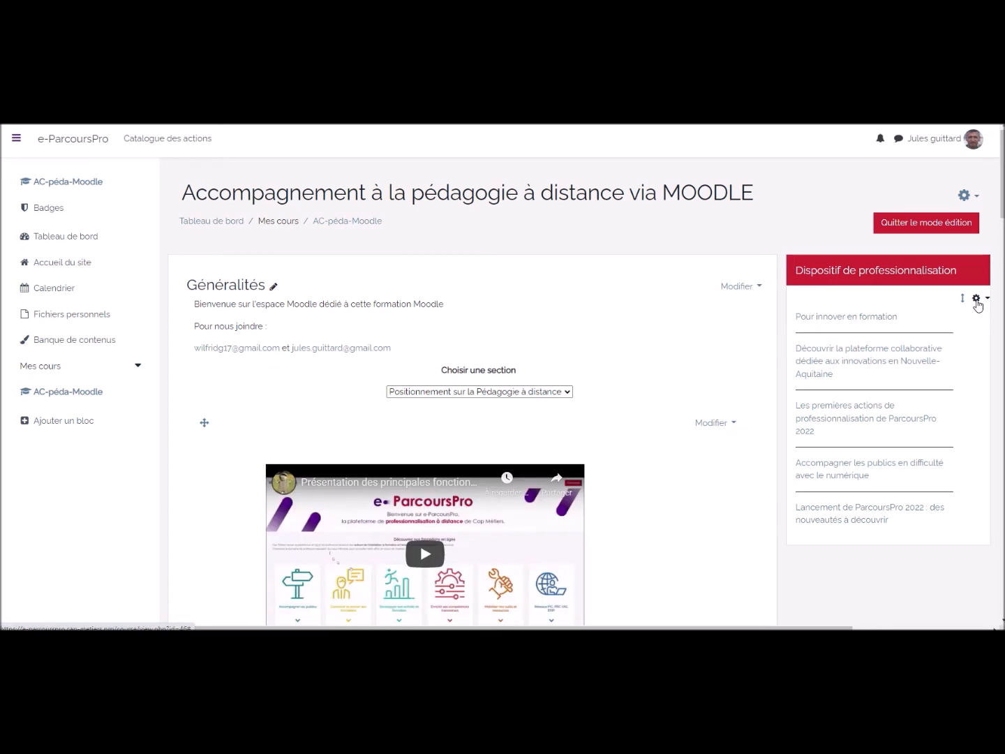
# - Reopen the Dispositif de professionnalisation block's configuration and set the display of the feed image to Oui
pyautogui.click(977, 299)
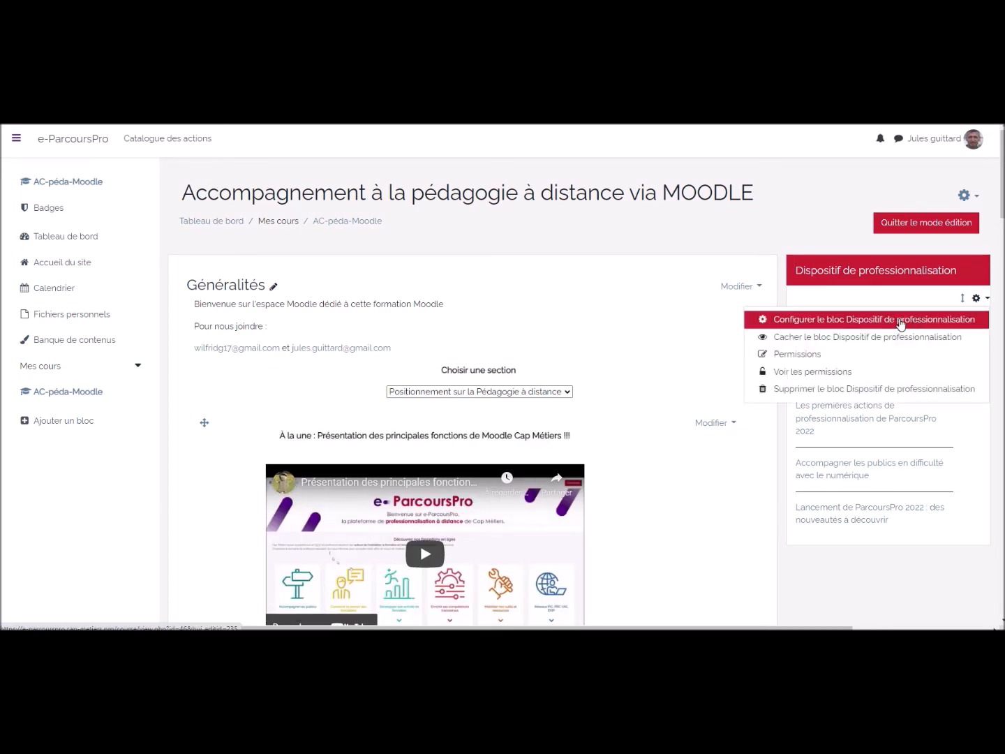
pyautogui.press('Escape')
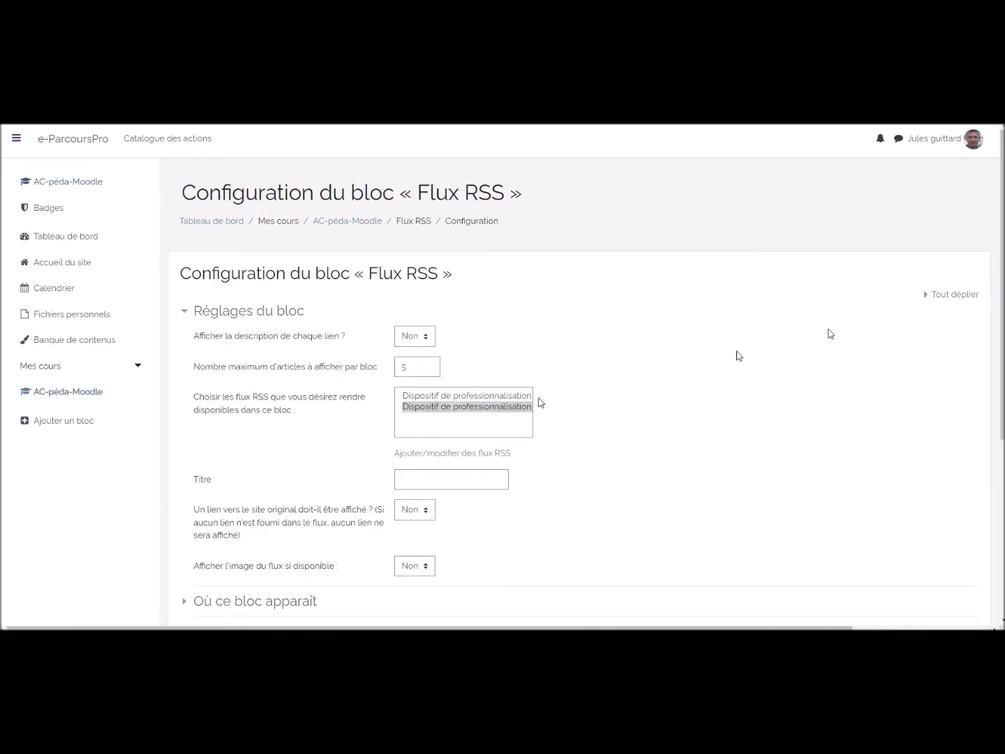
pyautogui.scroll(-3, 278, 462)
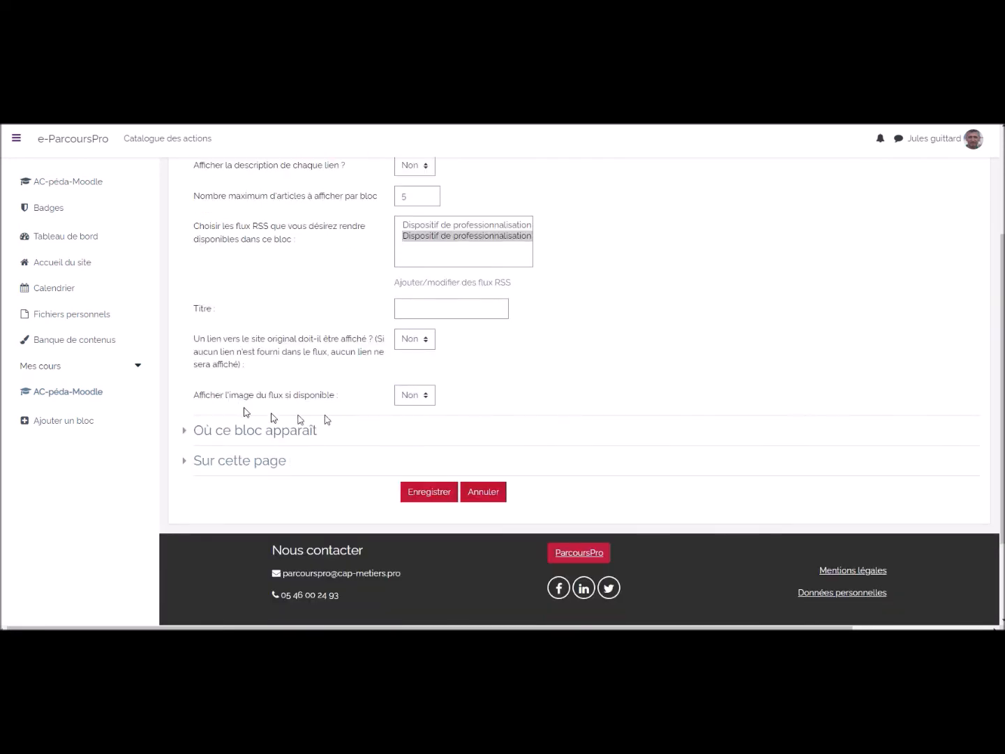
pyautogui.click(419, 395)
pyautogui.click(421, 420)
# - Set the display of each link's description to Oui, save the block configuration and leave edit mode
pyautogui.scroll(2, 522, 401)
pyautogui.click(424, 280)
pyautogui.click(421, 305)
pyautogui.scroll(-3, 530, 331)
pyautogui.click(438, 439)
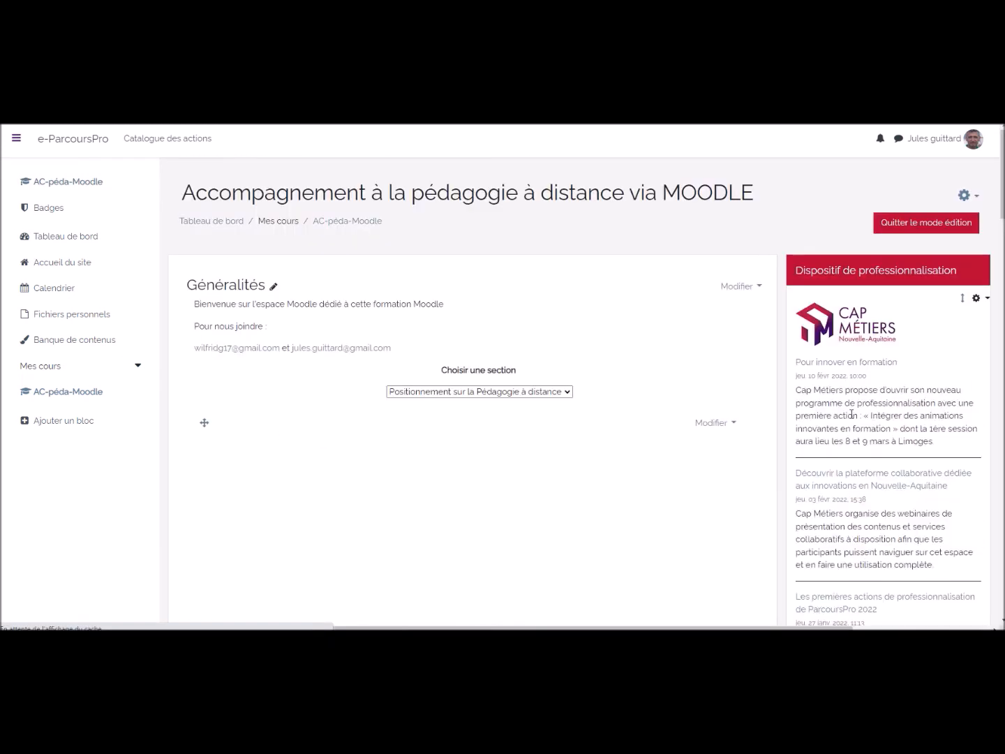
pyautogui.click(942, 225)
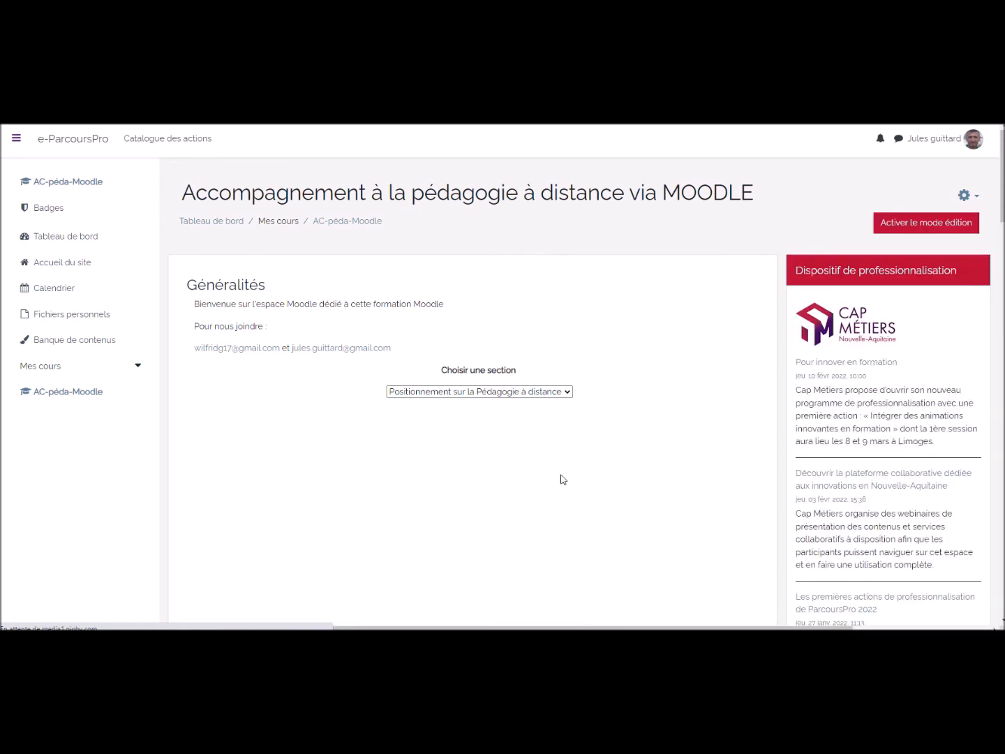
# - Turn the course's edit mode back on and add a Sommaire block
pyautogui.click(926, 226)
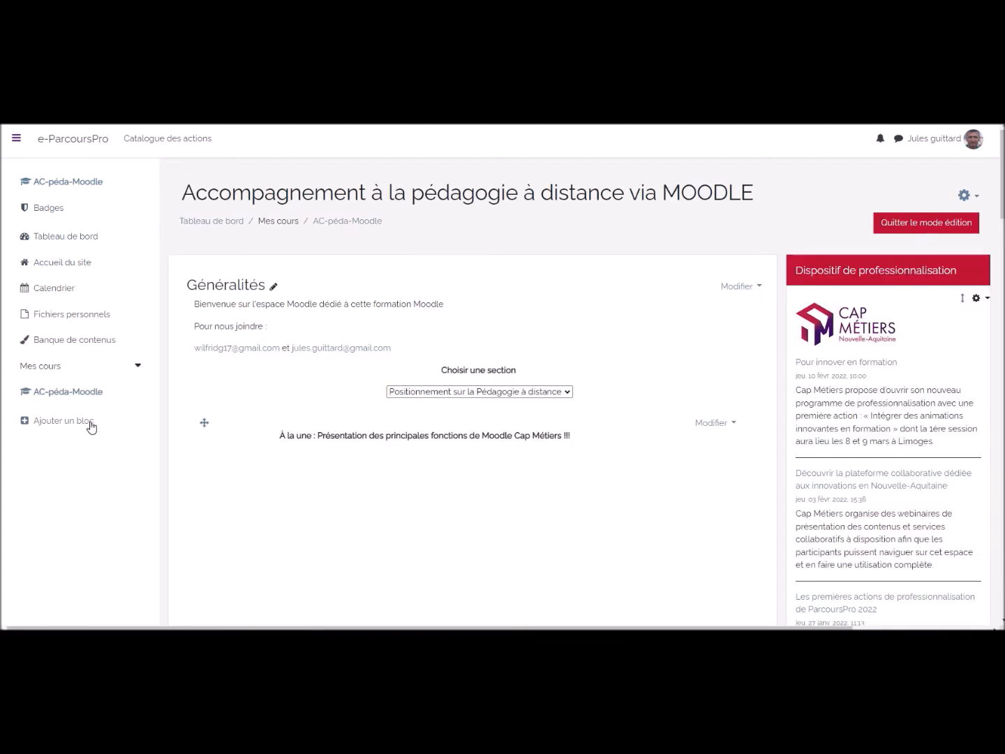
pyautogui.click(91, 425)
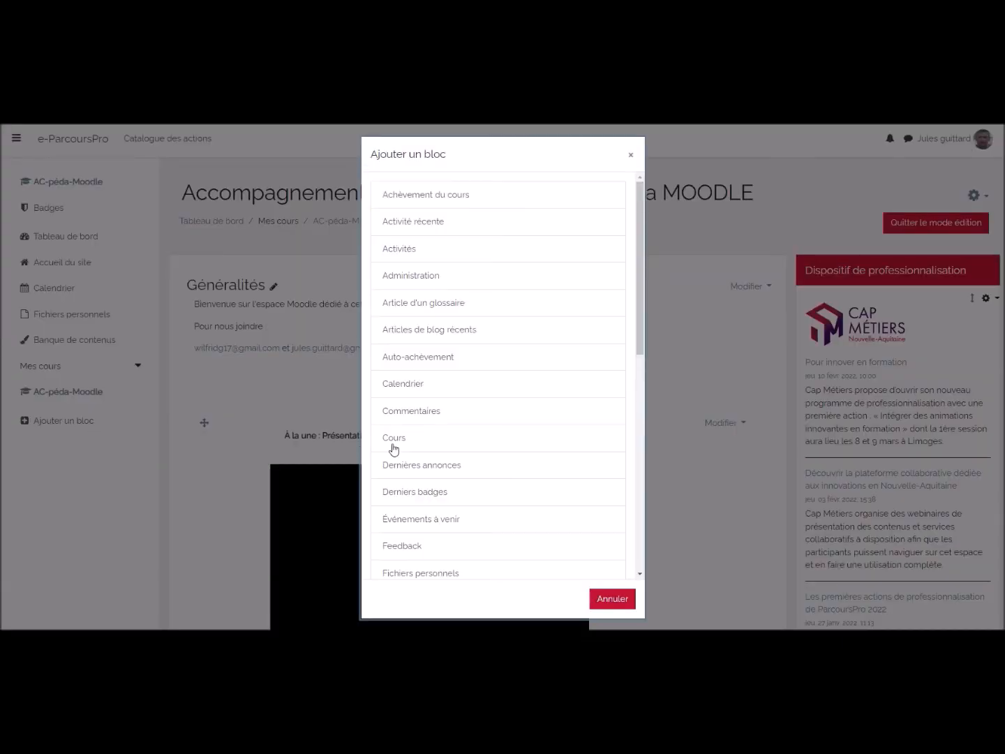
pyautogui.scroll(-2, 460, 474)
pyautogui.scroll(-3, 482, 492)
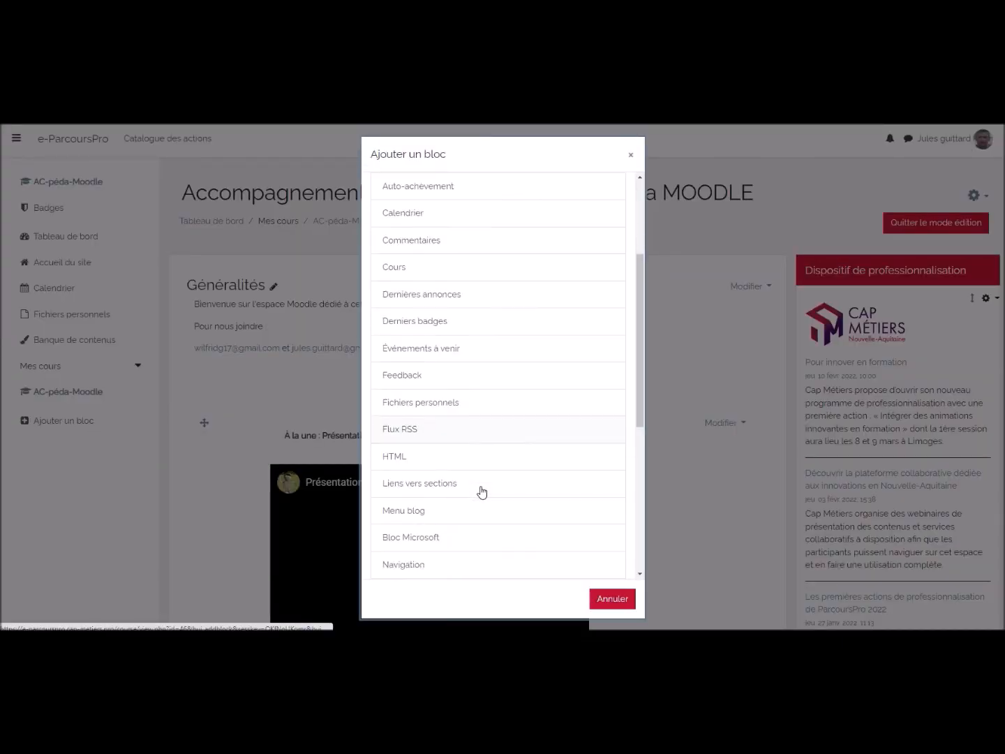
pyautogui.scroll(-5, 481, 493)
pyautogui.click(442, 452)
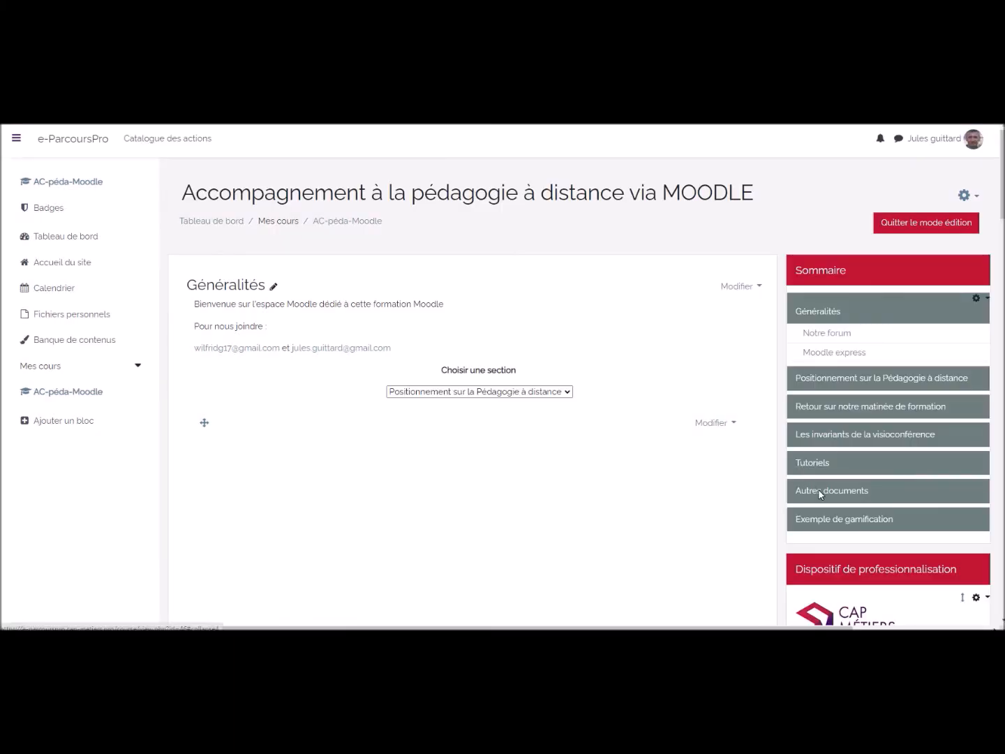
# - Open the Sommaire block's configuration and set both its default weight and its weight on this page to 7
pyautogui.click(984, 299)
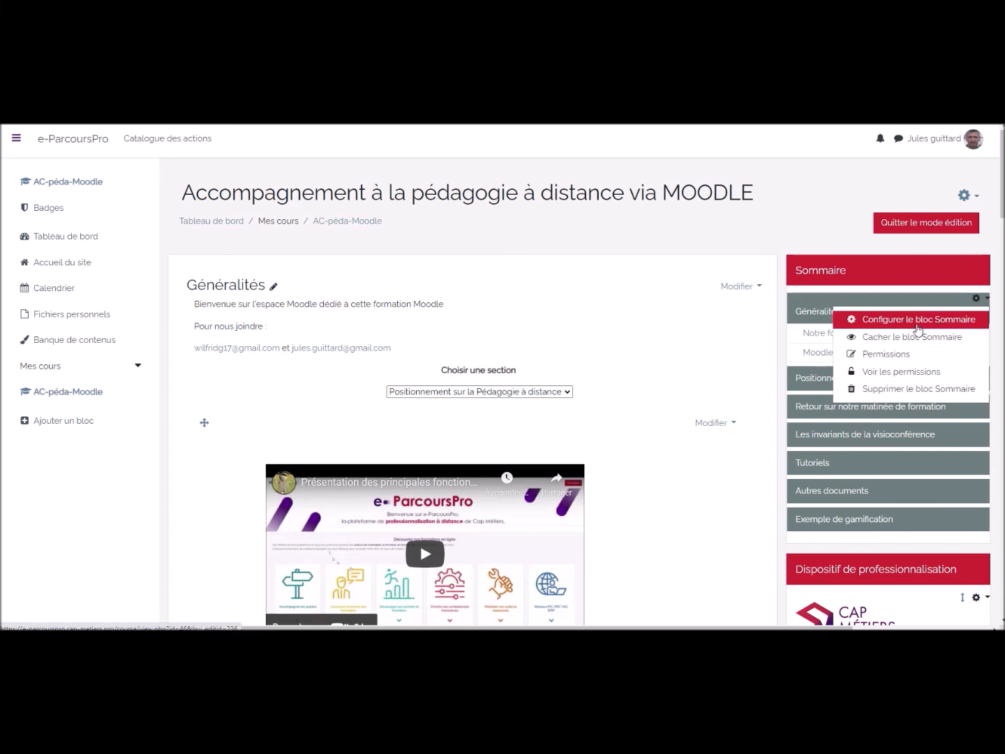
pyautogui.click(918, 323)
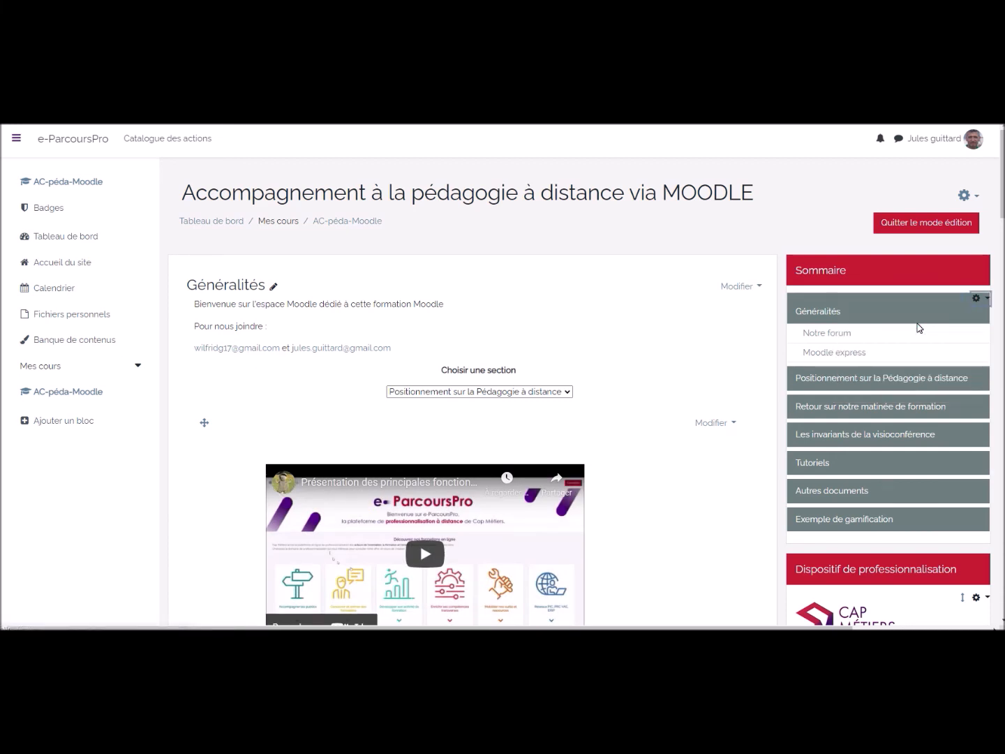
pyautogui.scroll(-1, 600, 423)
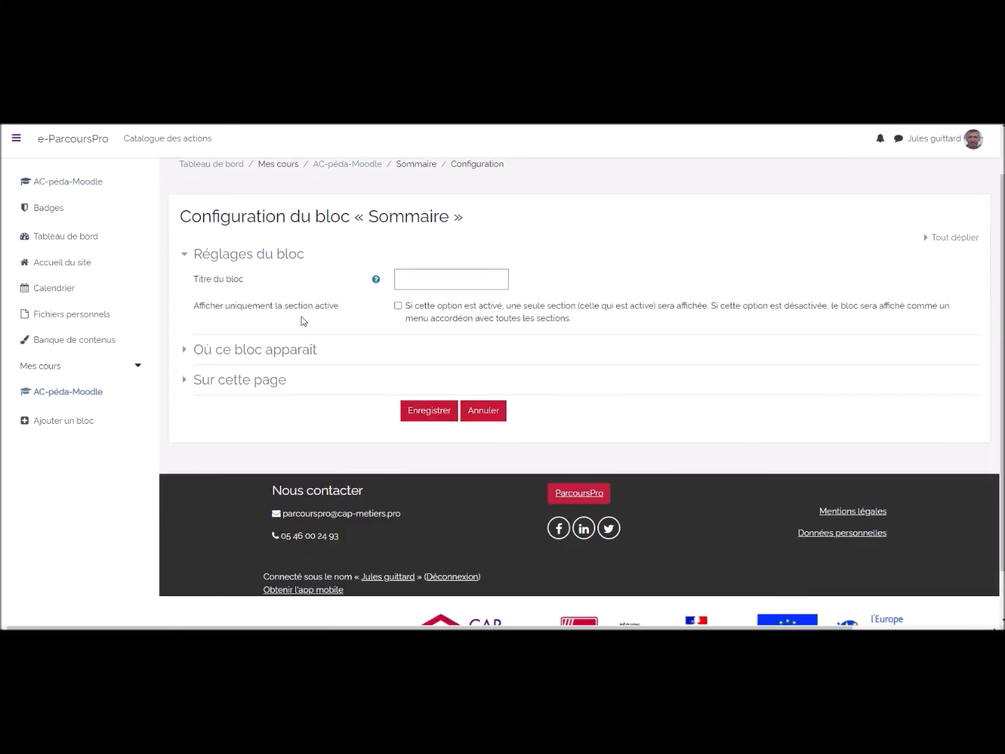
pyautogui.click(290, 357)
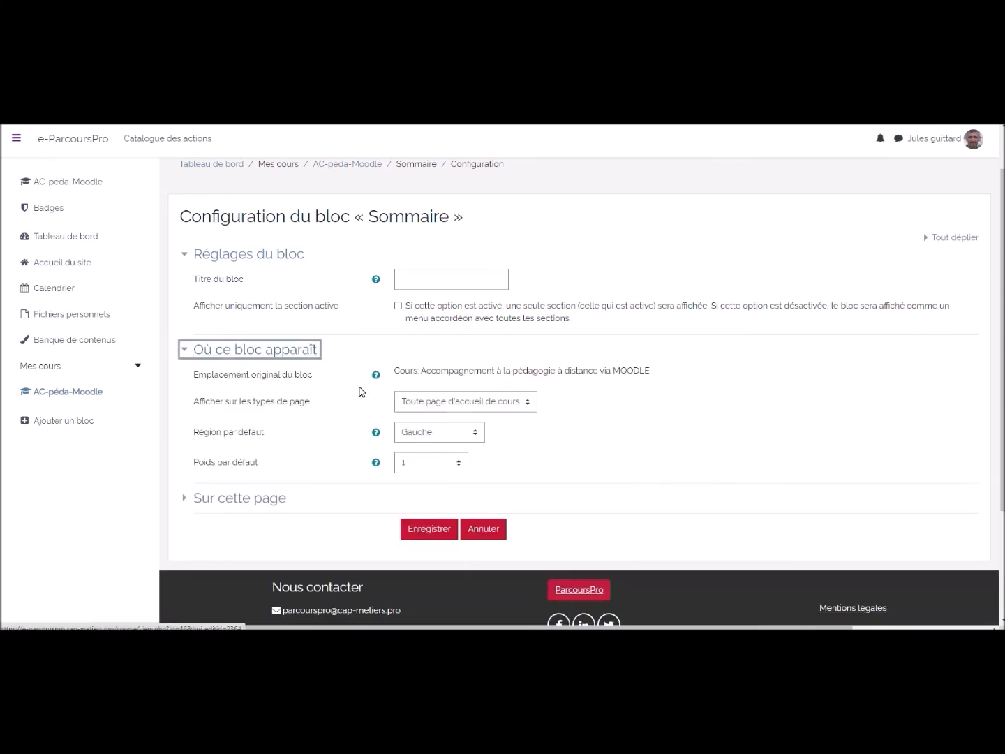
pyautogui.click(459, 468)
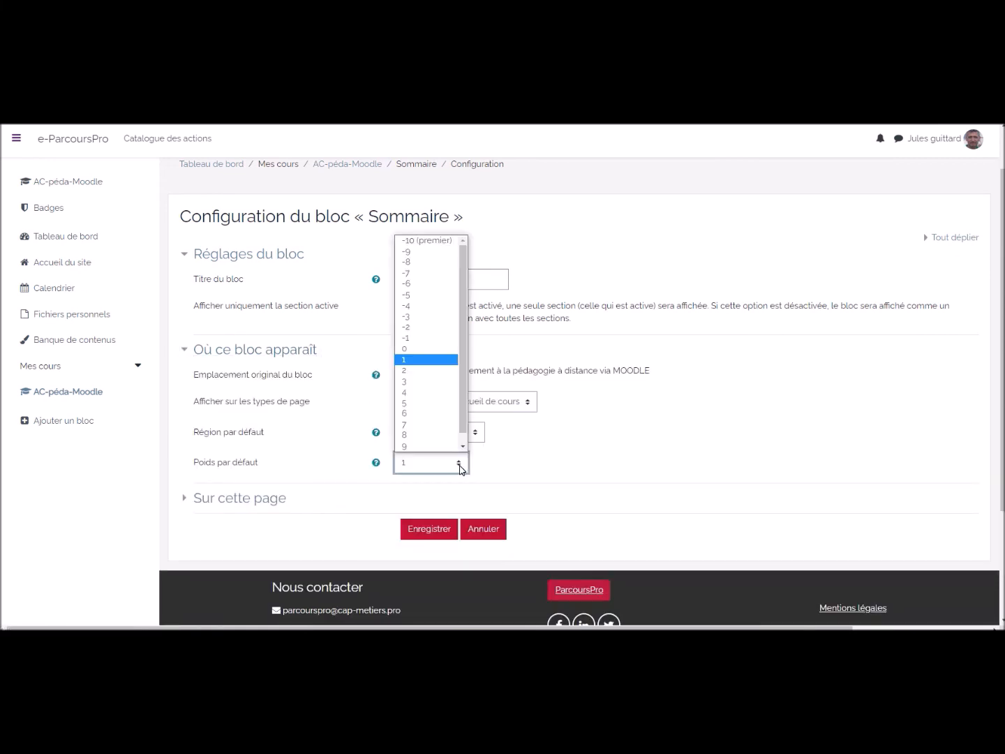
pyautogui.click(440, 424)
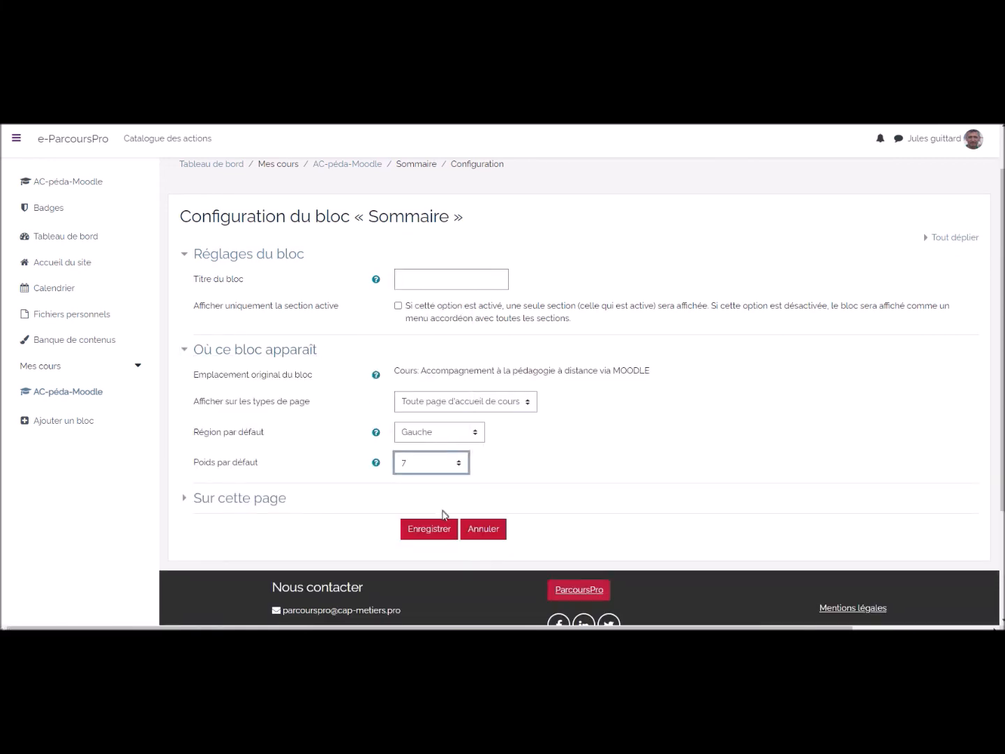
pyautogui.click(271, 501)
pyautogui.click(459, 586)
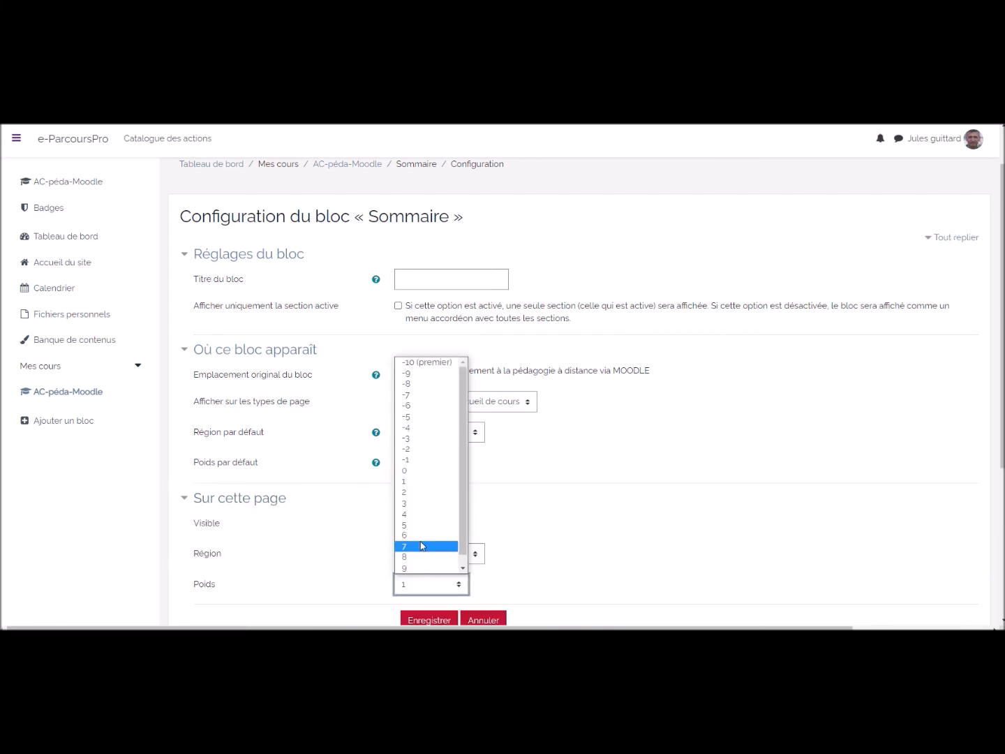
pyautogui.click(427, 543)
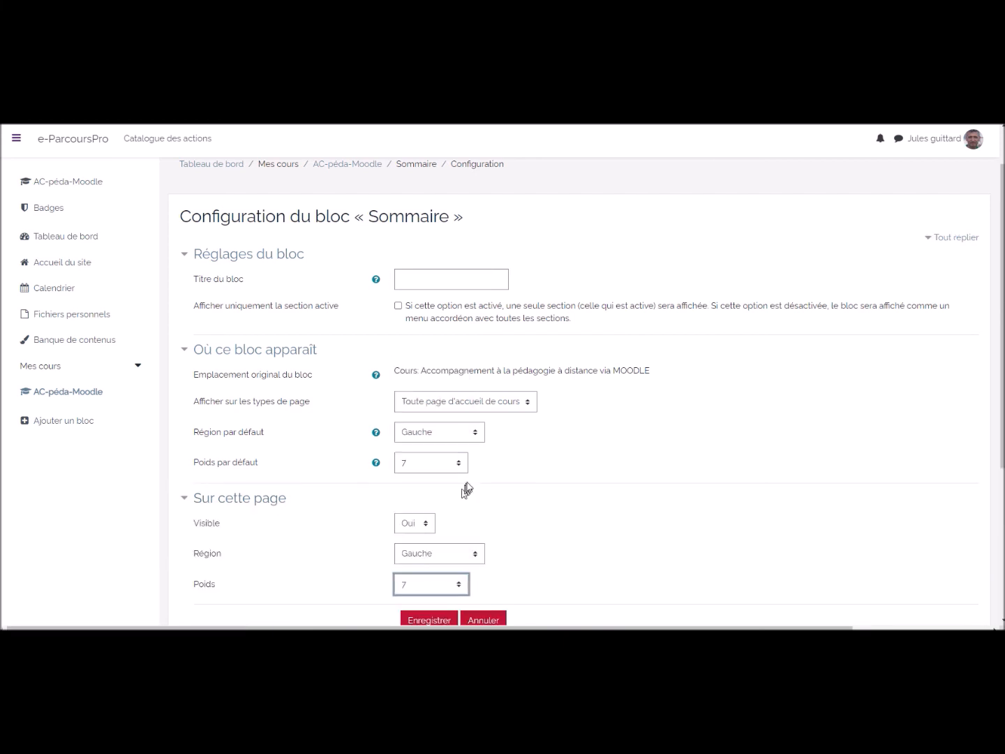
# - Set the Sommaire block's default region and its region on this page to Droite, and save the configuration
pyautogui.click(478, 435)
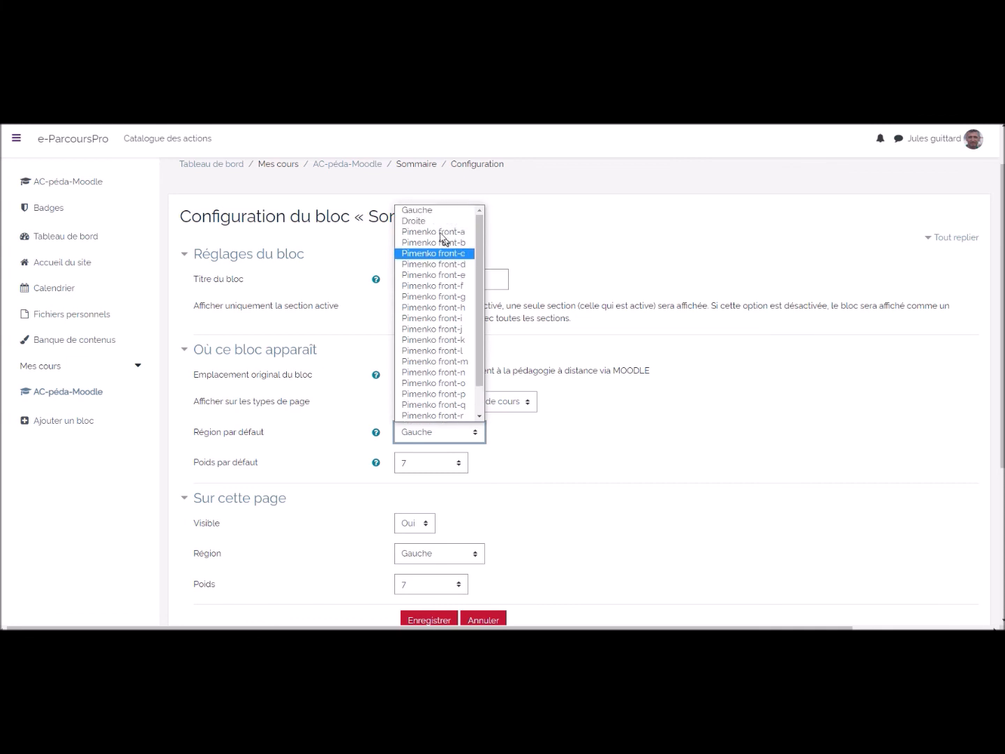
pyautogui.click(439, 223)
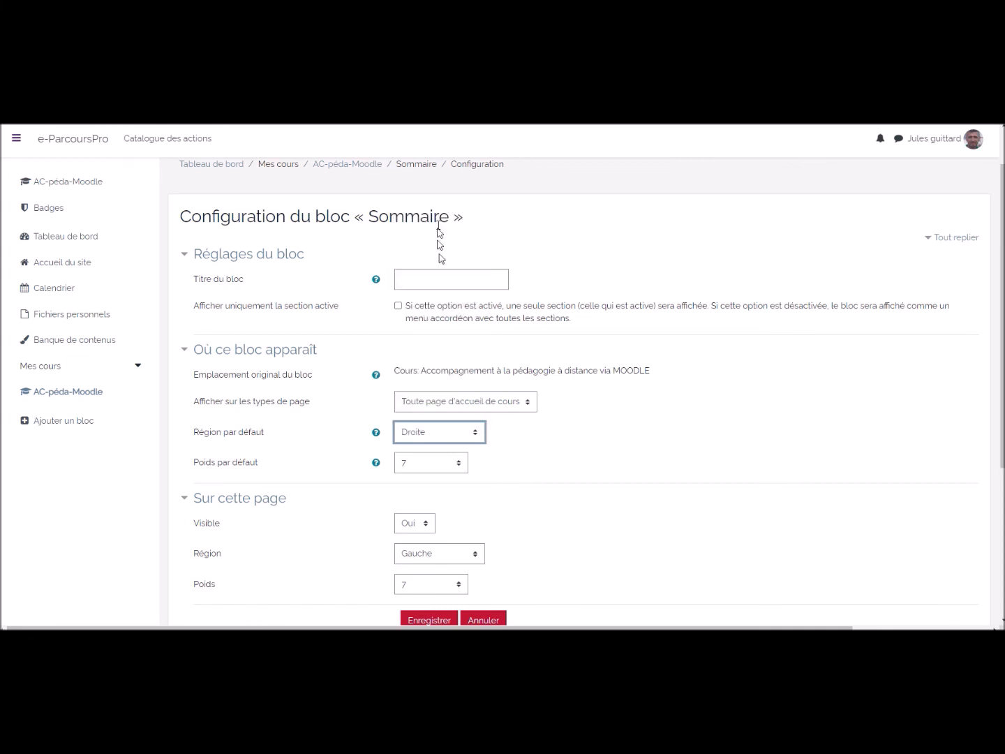
pyautogui.click(472, 556)
pyautogui.click(436, 353)
pyautogui.scroll(-1, 461, 563)
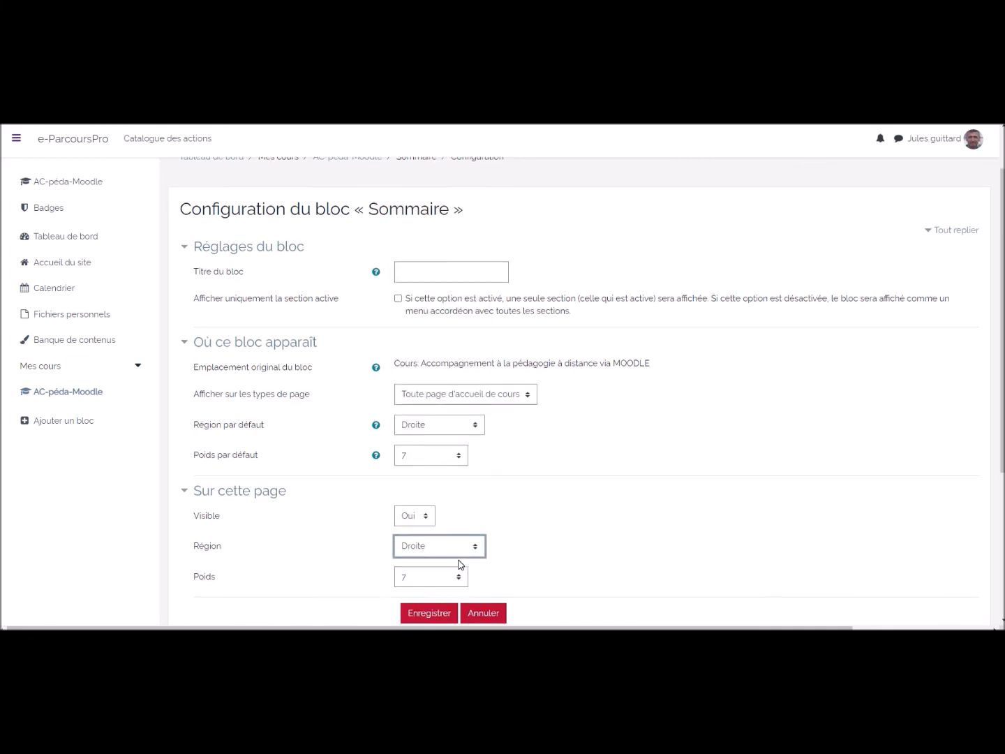
pyautogui.scroll(-3, 460, 563)
pyautogui.click(434, 509)
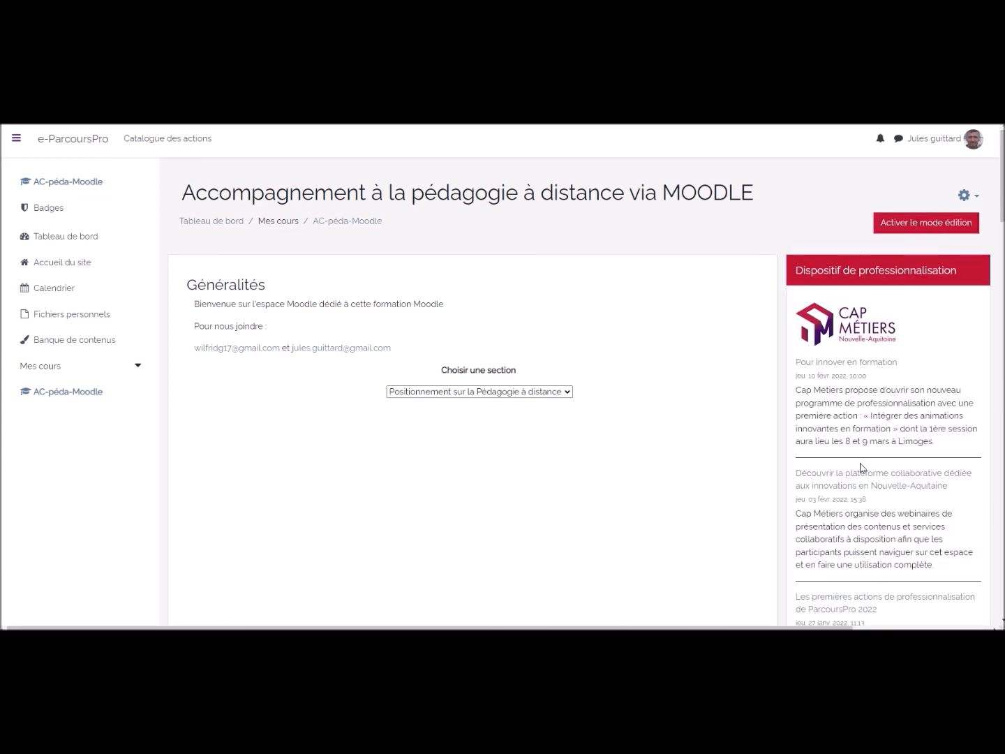
# - Look through the course page to check the placement of the Dispositif de professionnalisation and Sommaire blocks
pyautogui.scroll(-10, 870, 457)
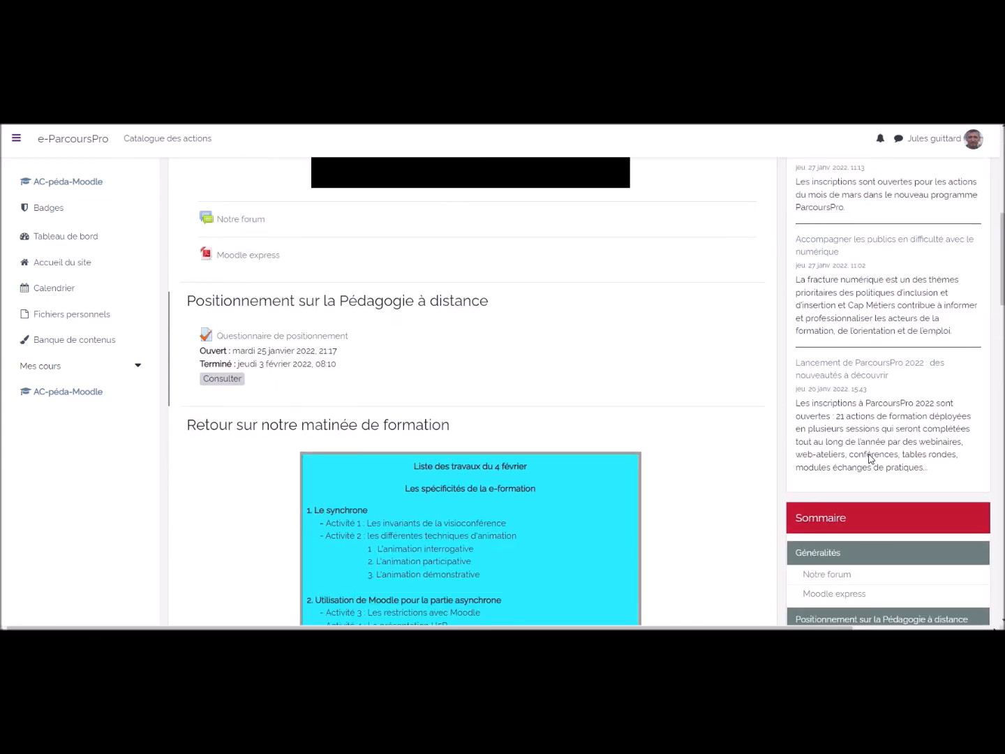
pyautogui.scroll(-2, 868, 455)
pyautogui.scroll(10, 840, 548)
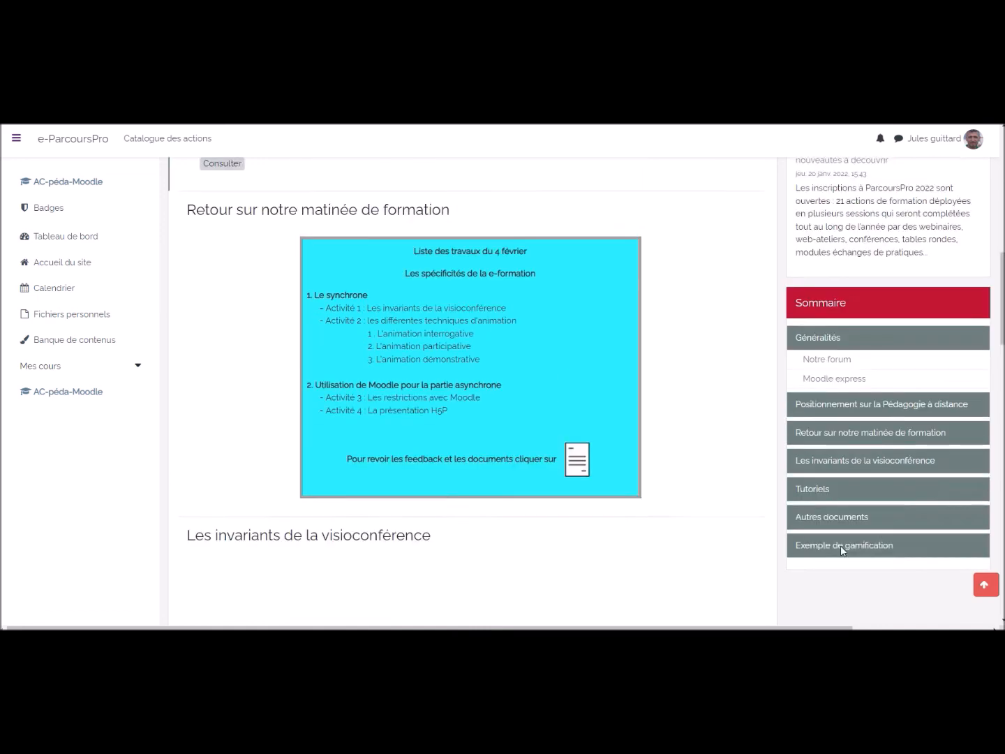
pyautogui.scroll(2, 586, 523)
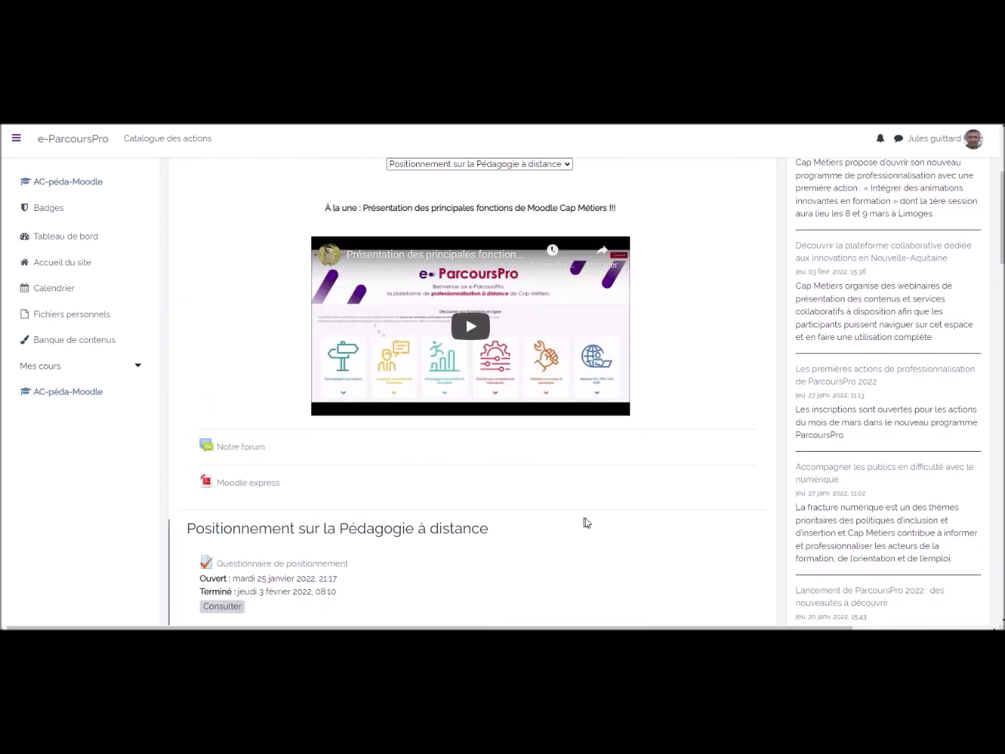
pyautogui.scroll(5, 585, 522)
pyautogui.scroll(-2, 688, 510)
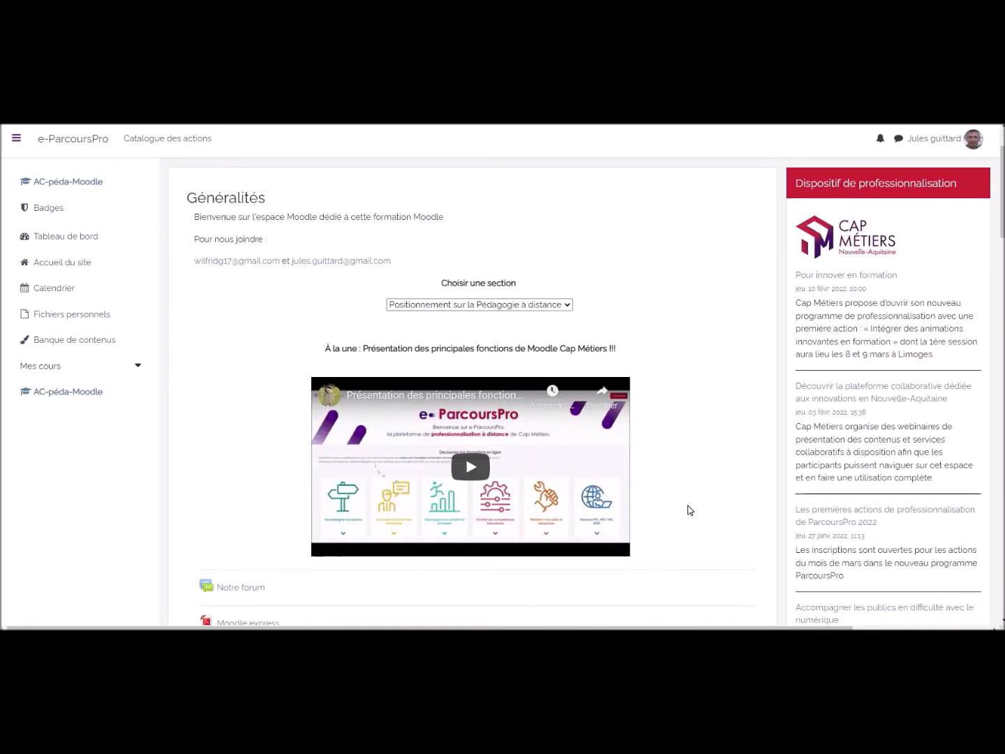
pyautogui.scroll(2, 682, 537)
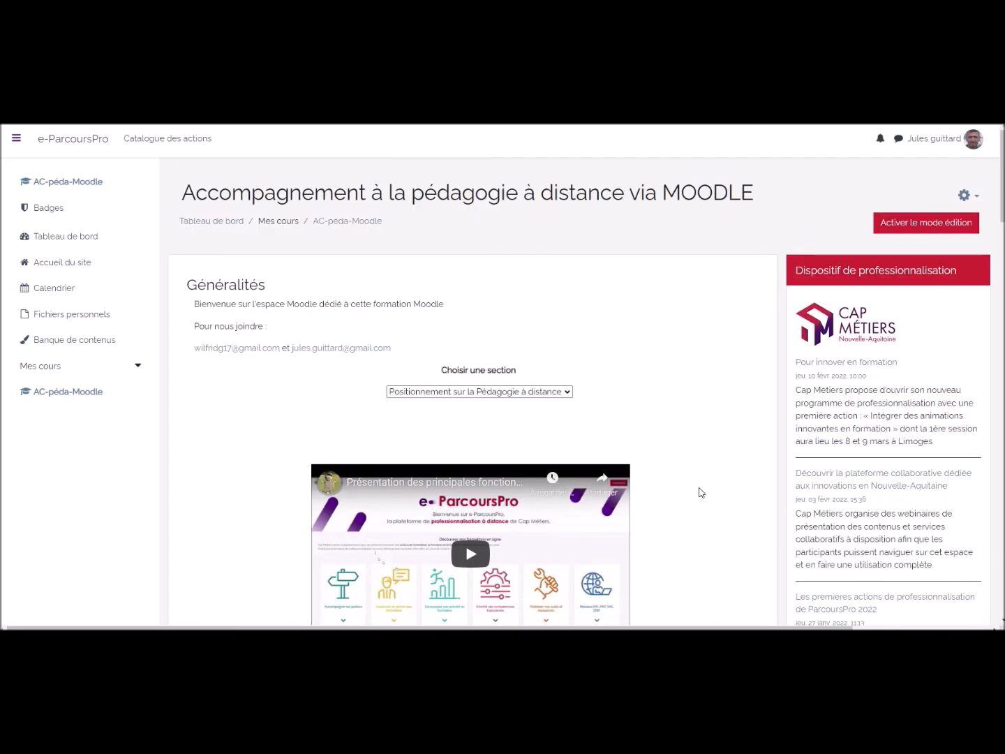